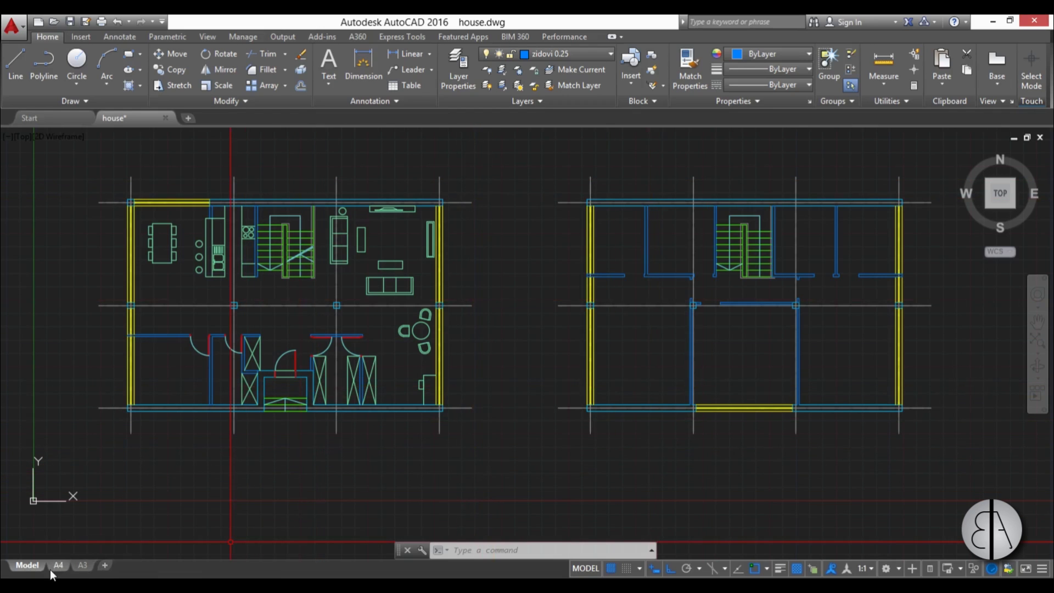
Add a new layout and rename it to 'new'
mouse_move(85, 565)
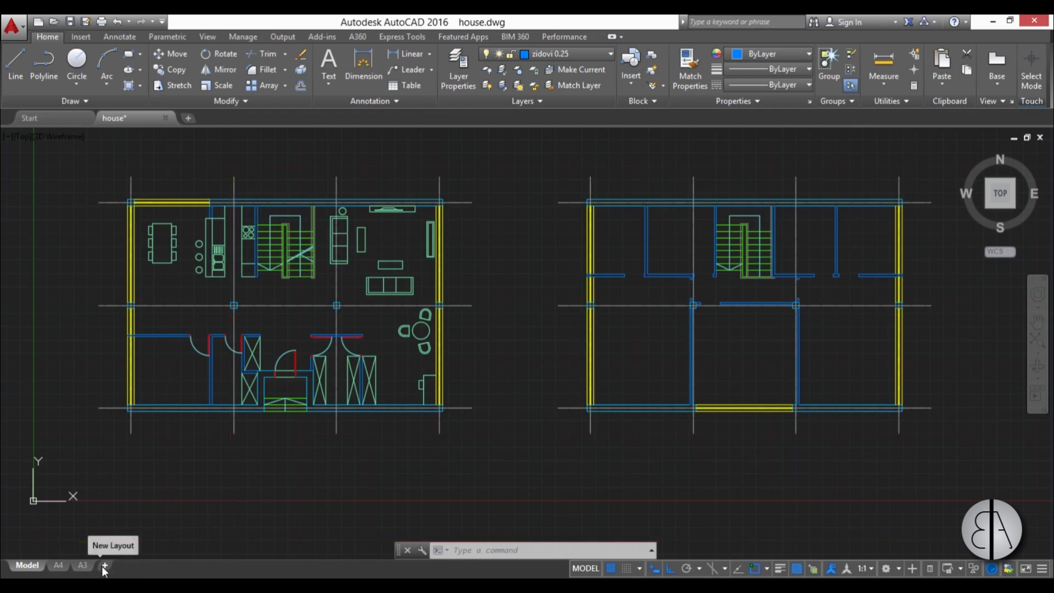
click(103, 567)
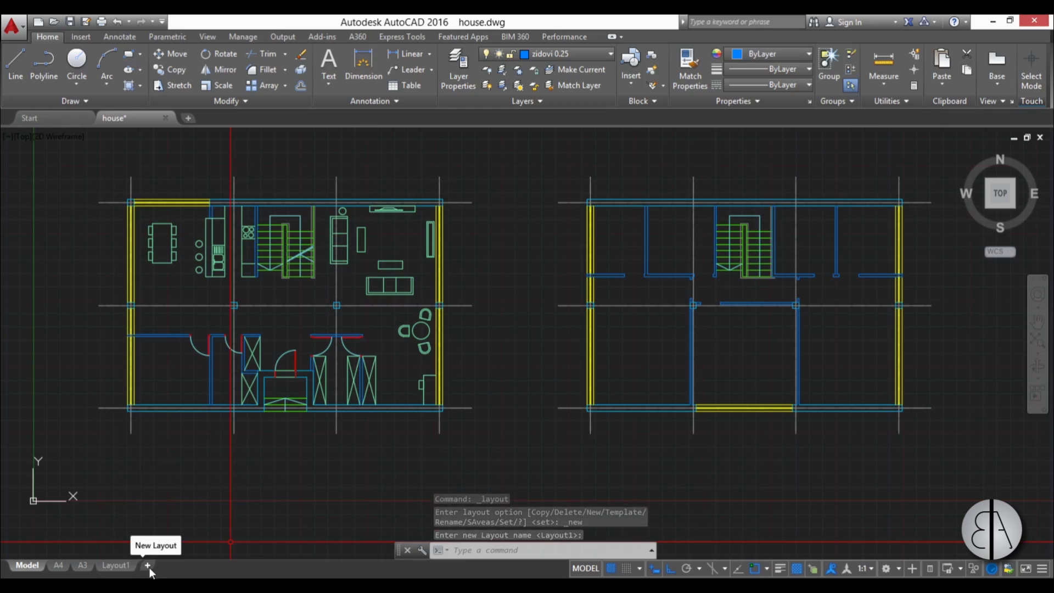
mouse_move(113, 567)
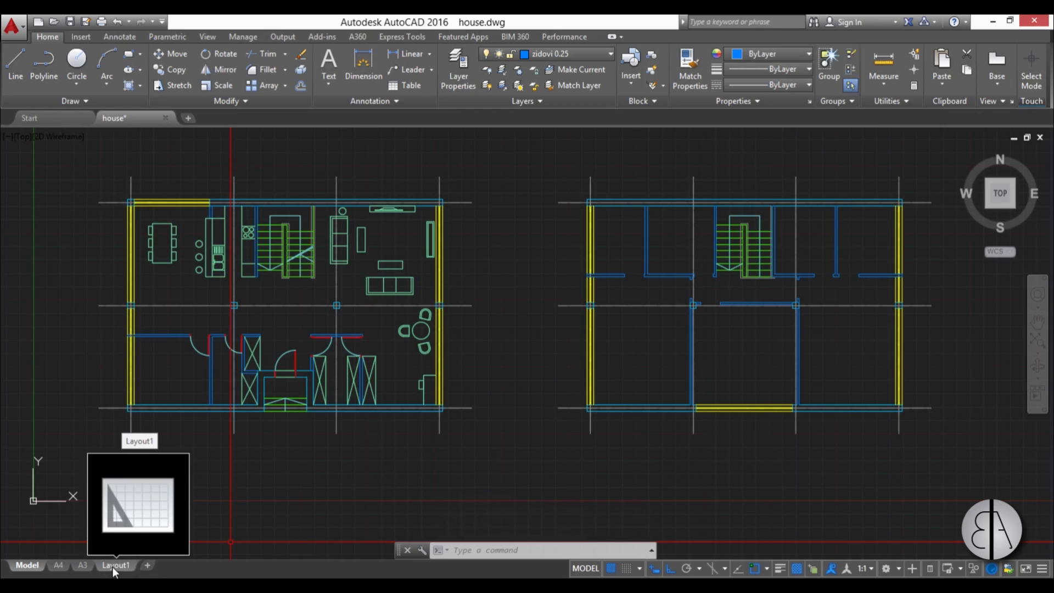
right_click(113, 566)
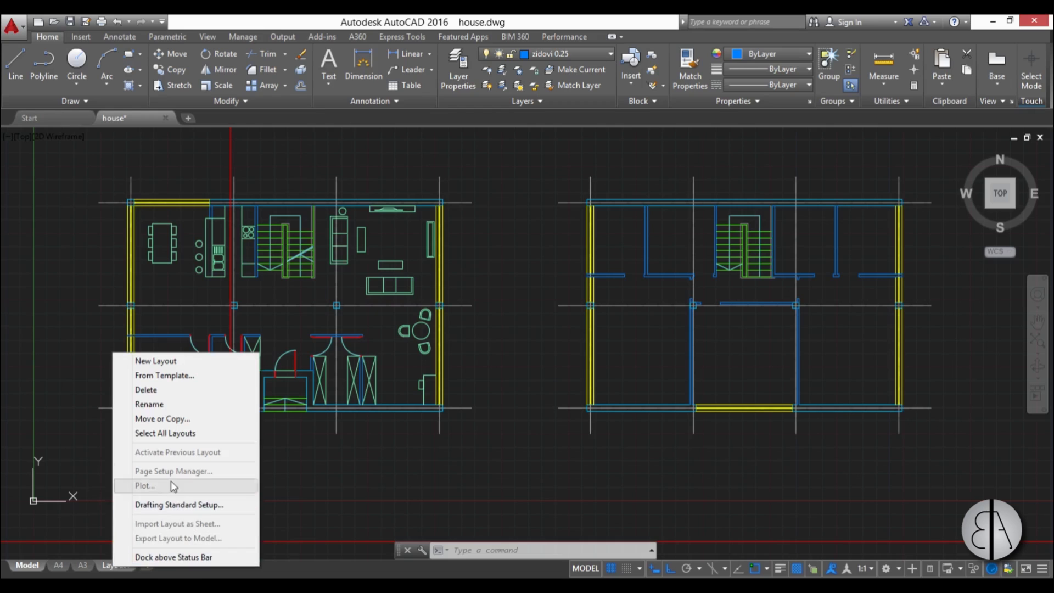
click(153, 404)
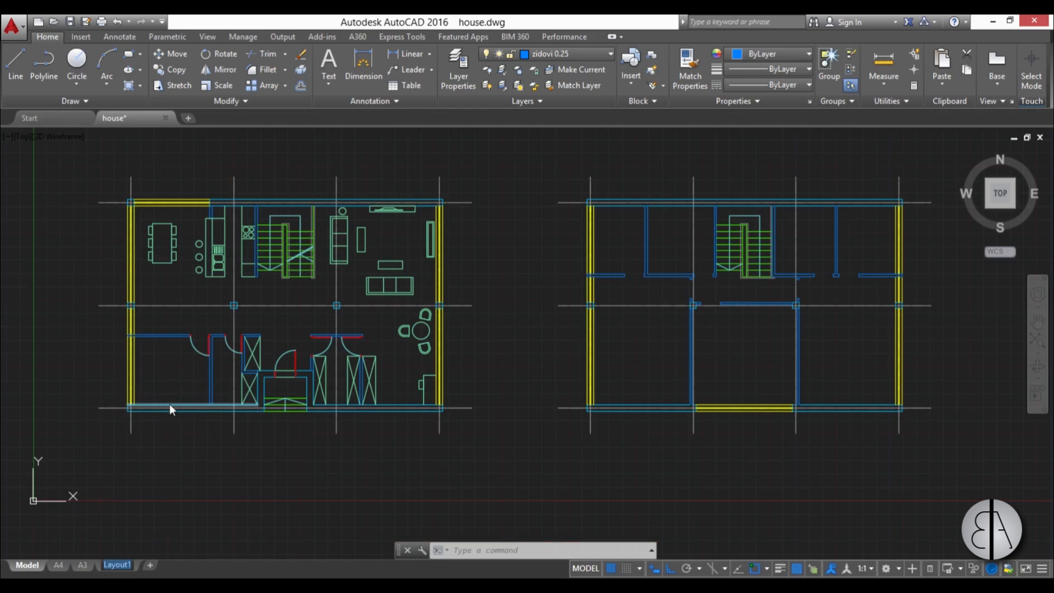
text(new)
key(Return)
Switch to the 'new' layout and erase its default viewport
click(107, 565)
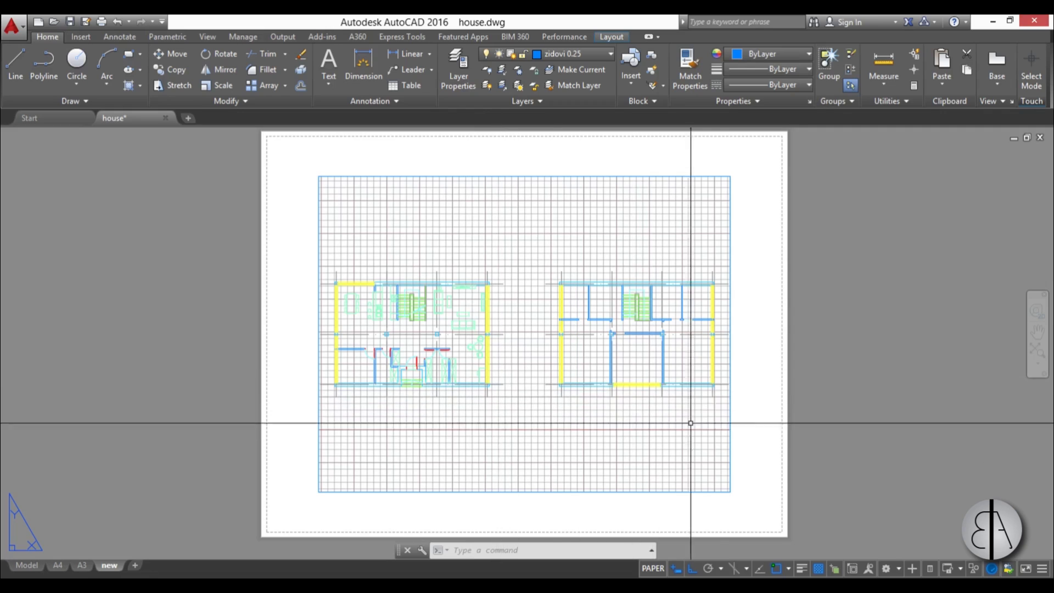
click(751, 440)
click(700, 421)
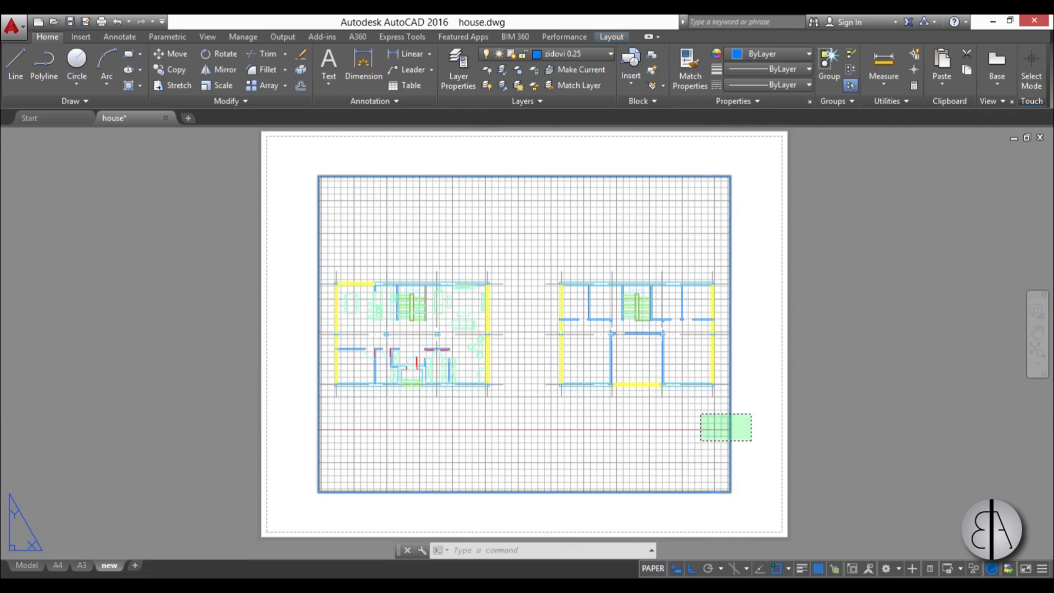
key(Delete)
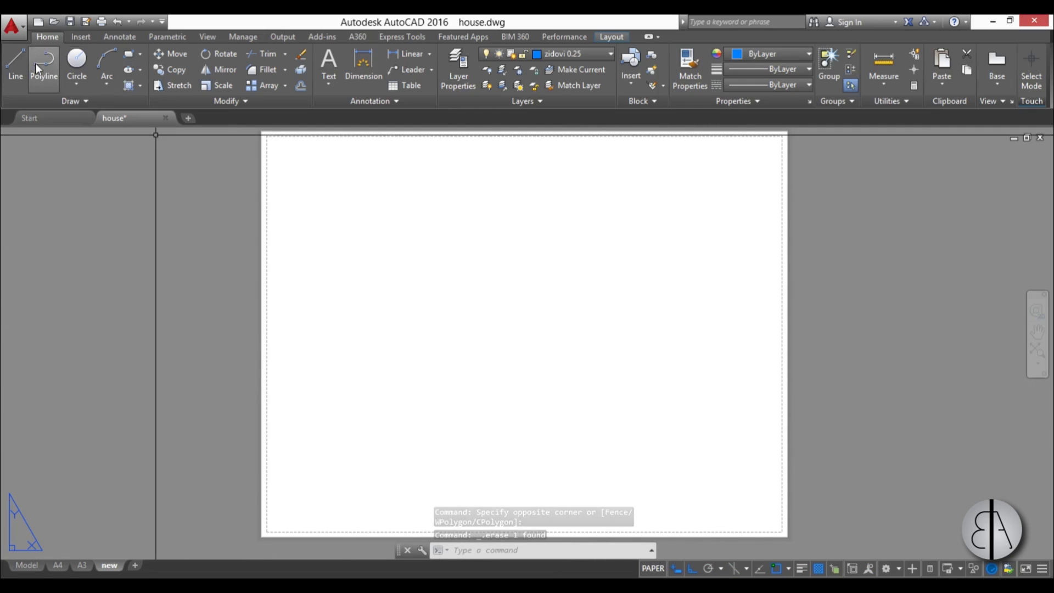
Edit the page setup of layout 'new' and set the plotter to DWG To PDF.pc3
click(18, 31)
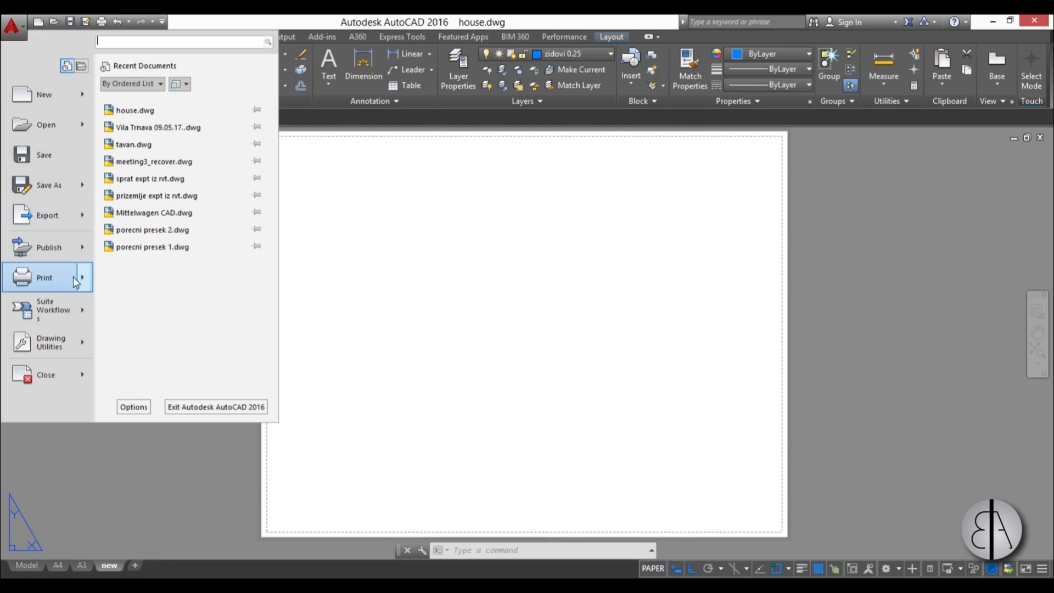
mouse_move(71, 278)
click(157, 272)
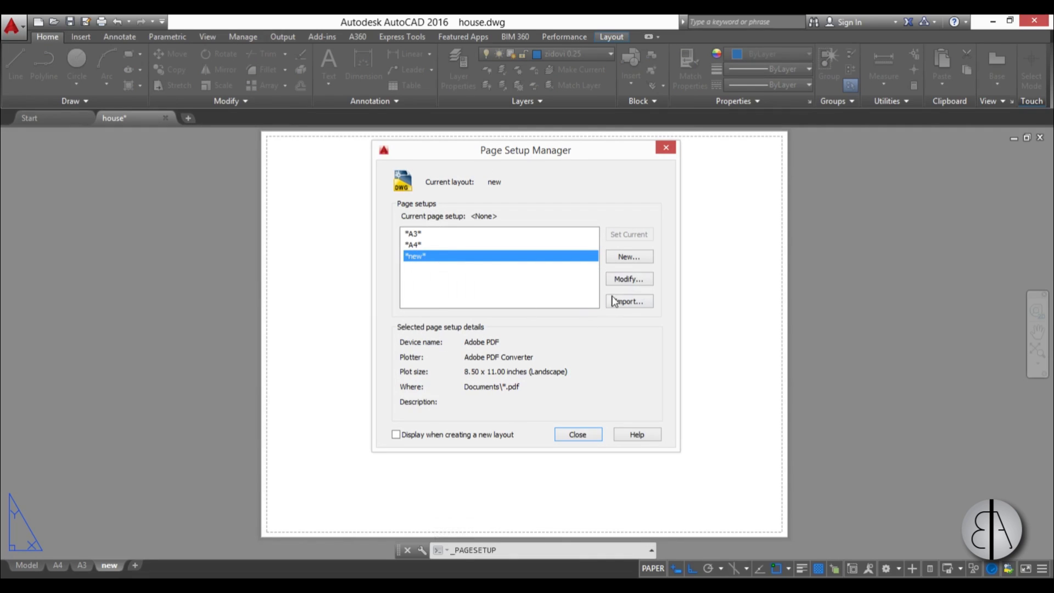
click(627, 282)
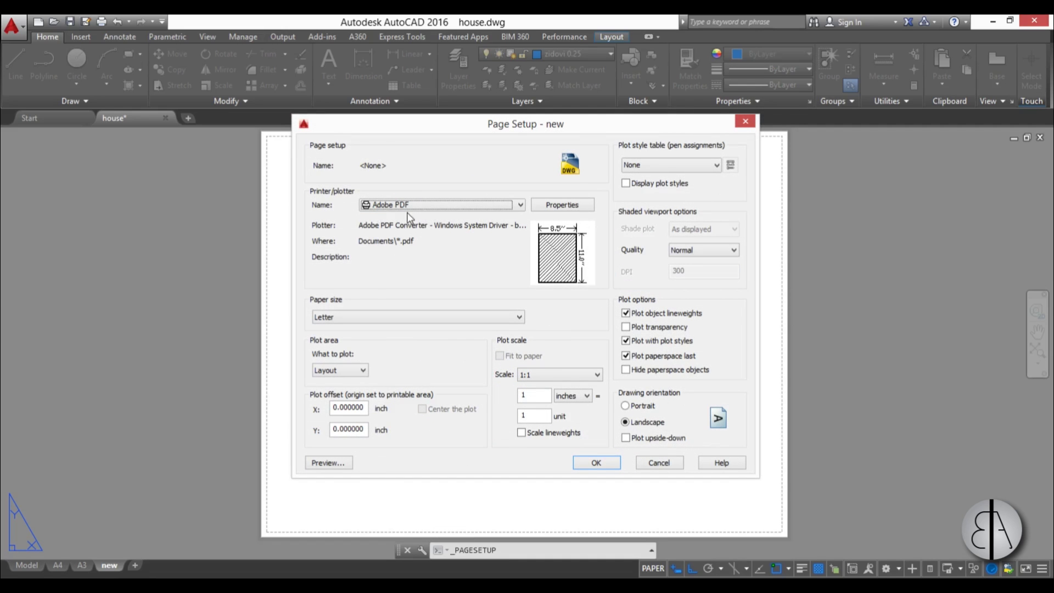
click(448, 207)
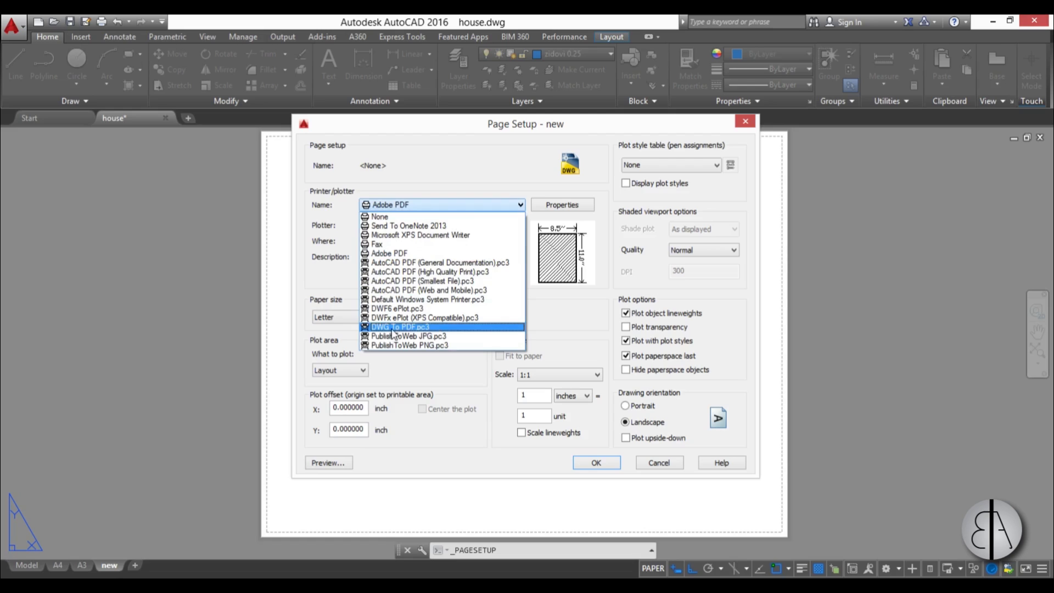
click(455, 328)
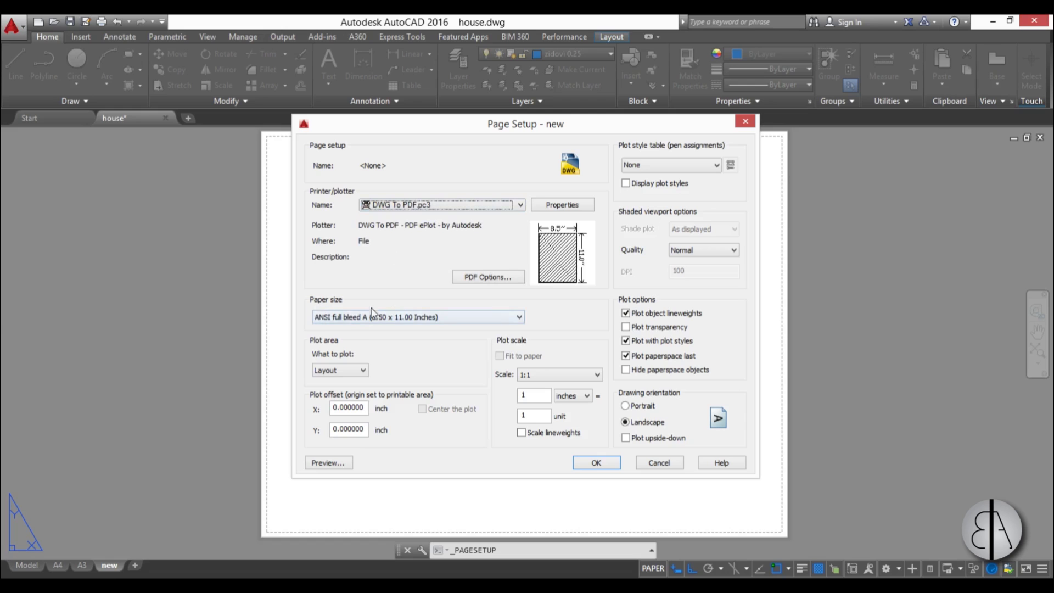
Browse the paper size list for the right sheet size
click(409, 318)
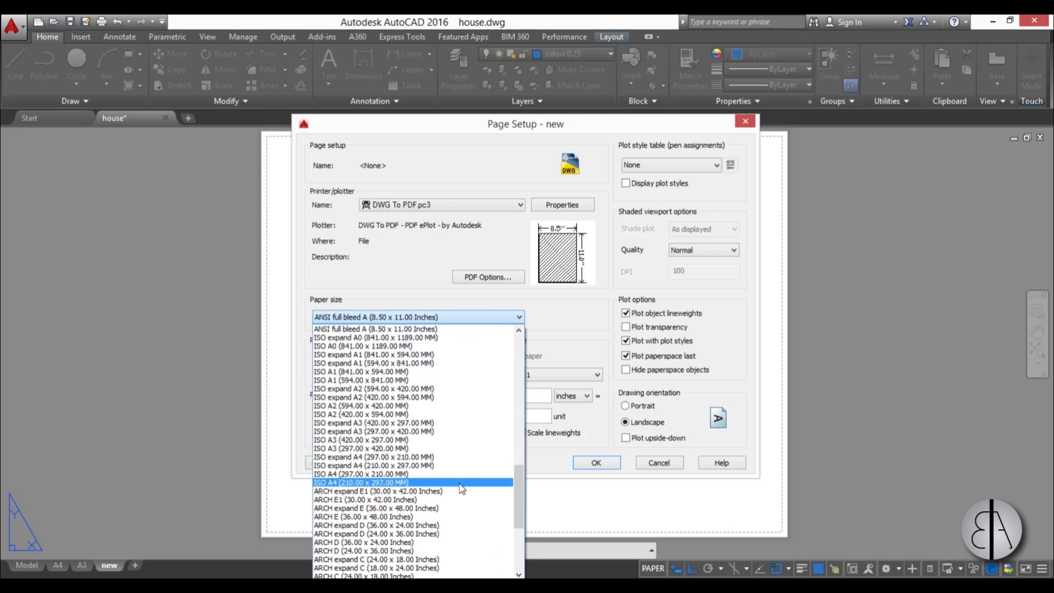
scroll(438, 474, up, 6)
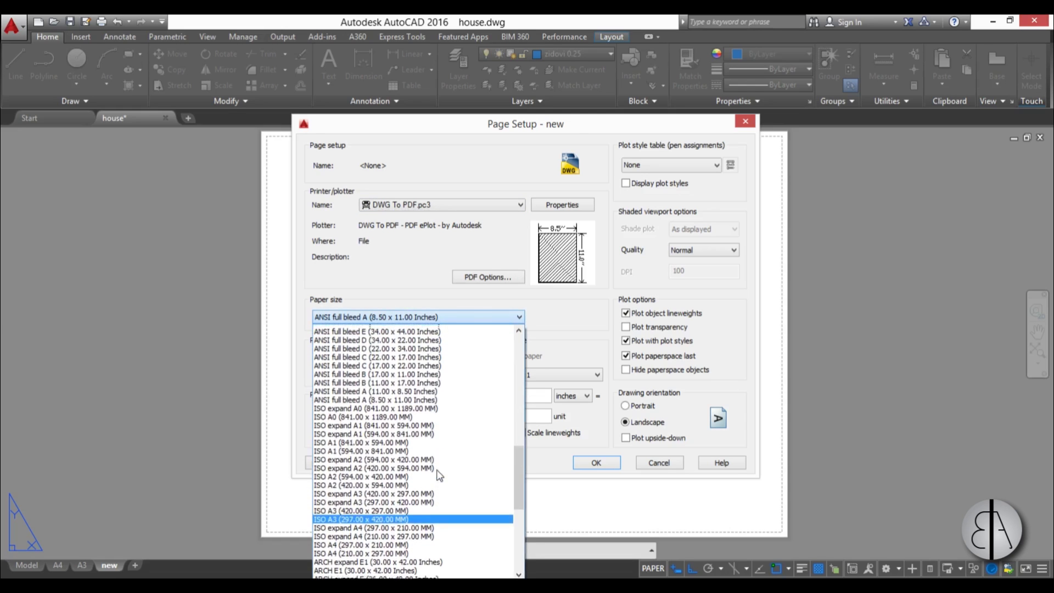
scroll(435, 464, up, 5)
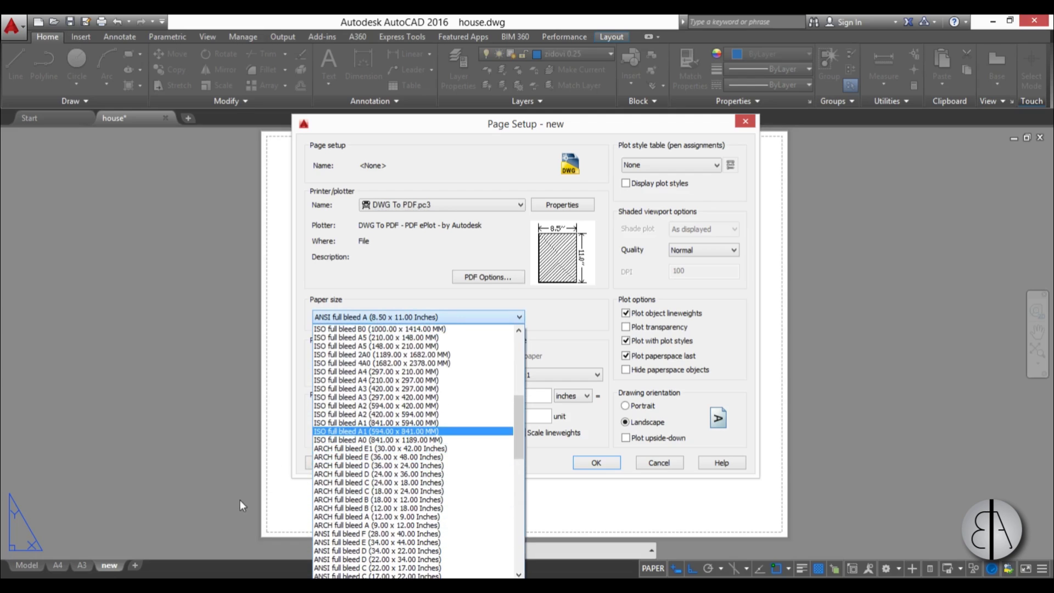
scroll(456, 421, up, 3)
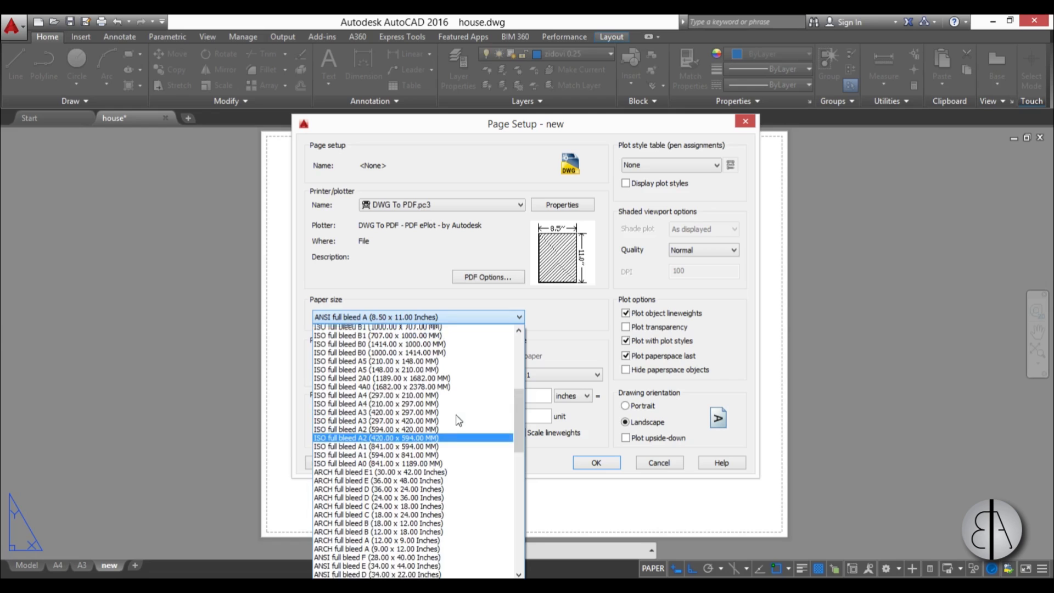
scroll(458, 423, up, 2)
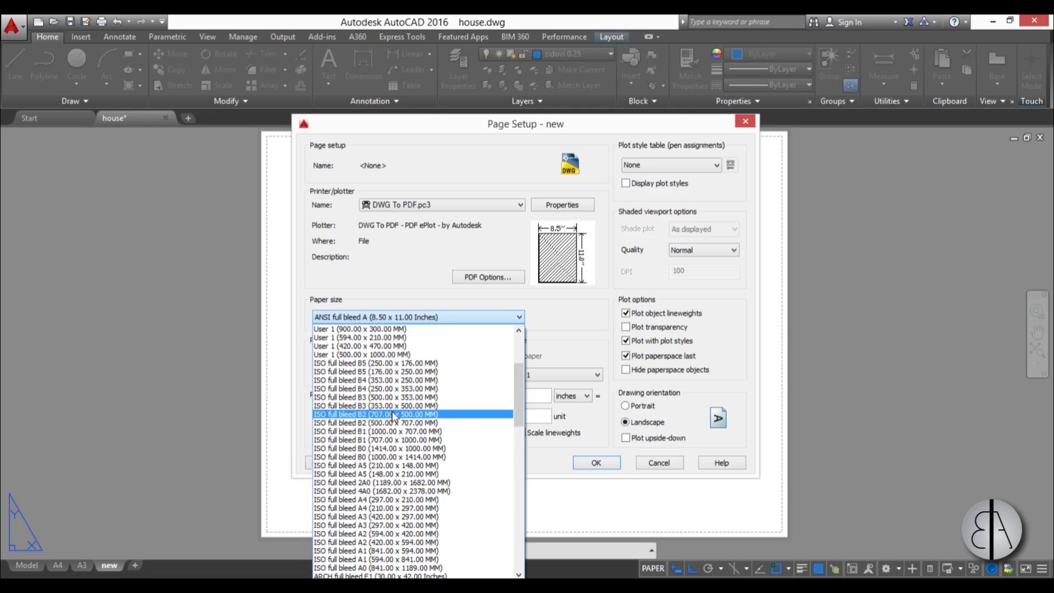
scroll(394, 417, down, 3)
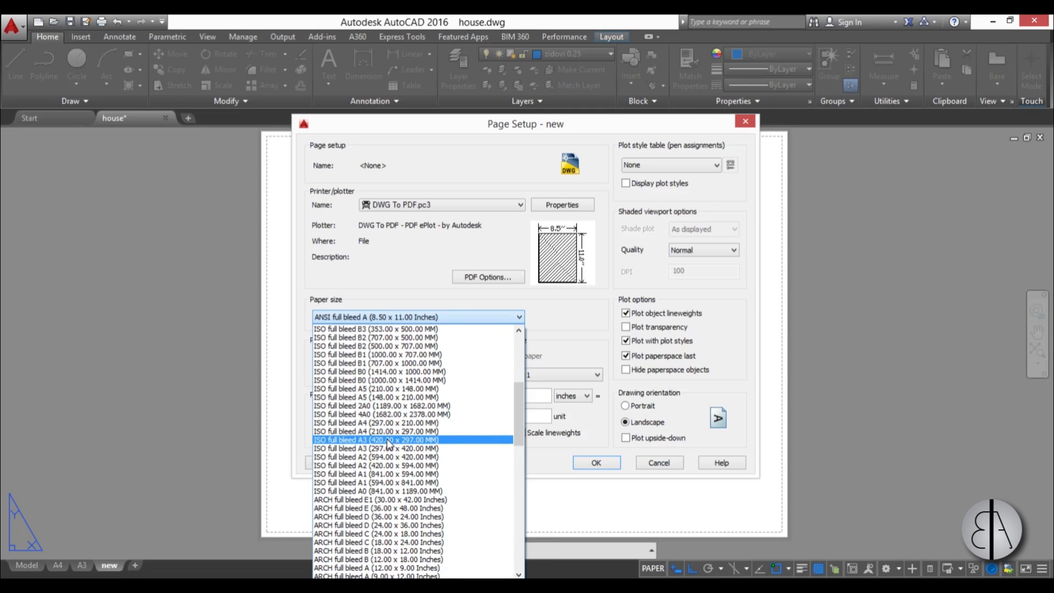
Choose ISO full bleed A3 paper in portrait orientation
click(388, 440)
mouse_move(591, 272)
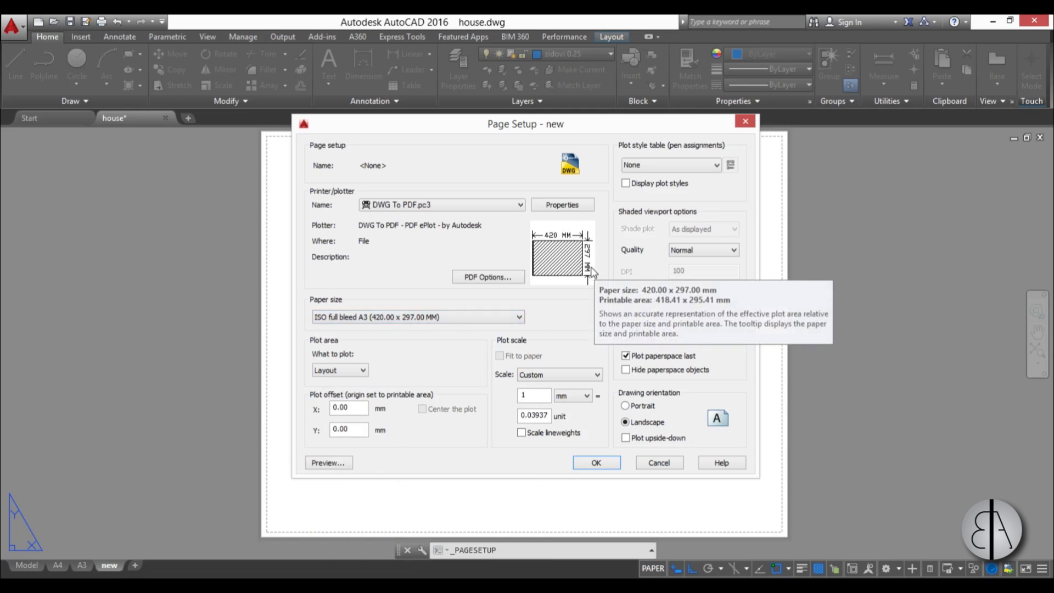
click(445, 317)
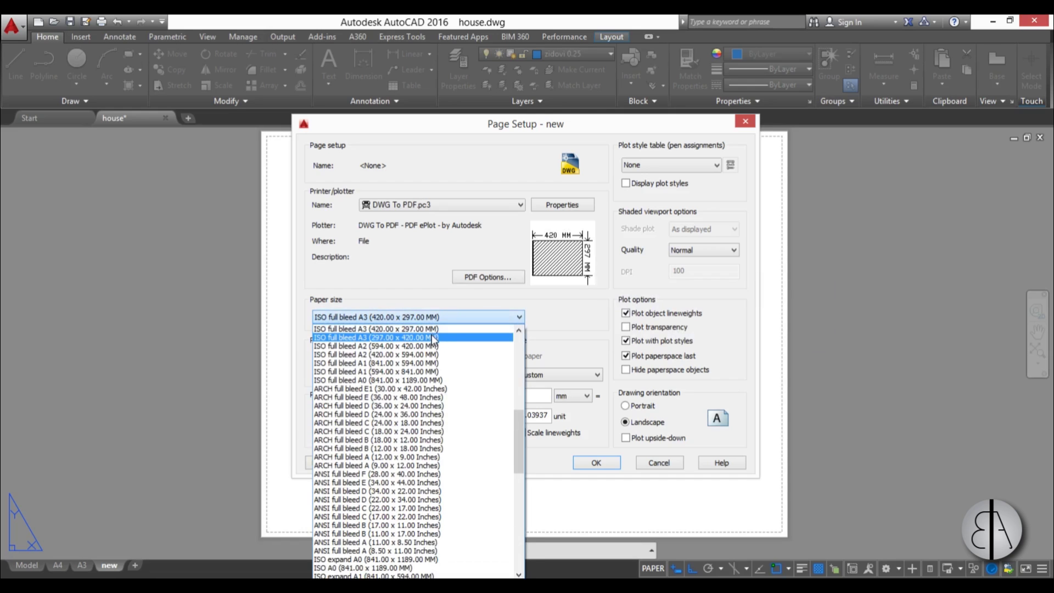
click(433, 337)
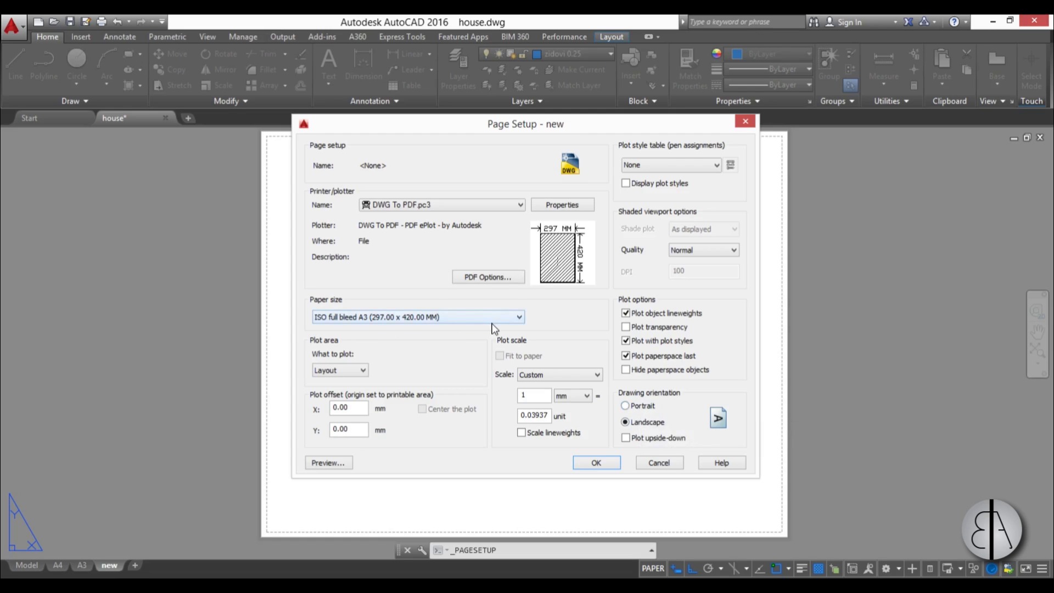
click(626, 405)
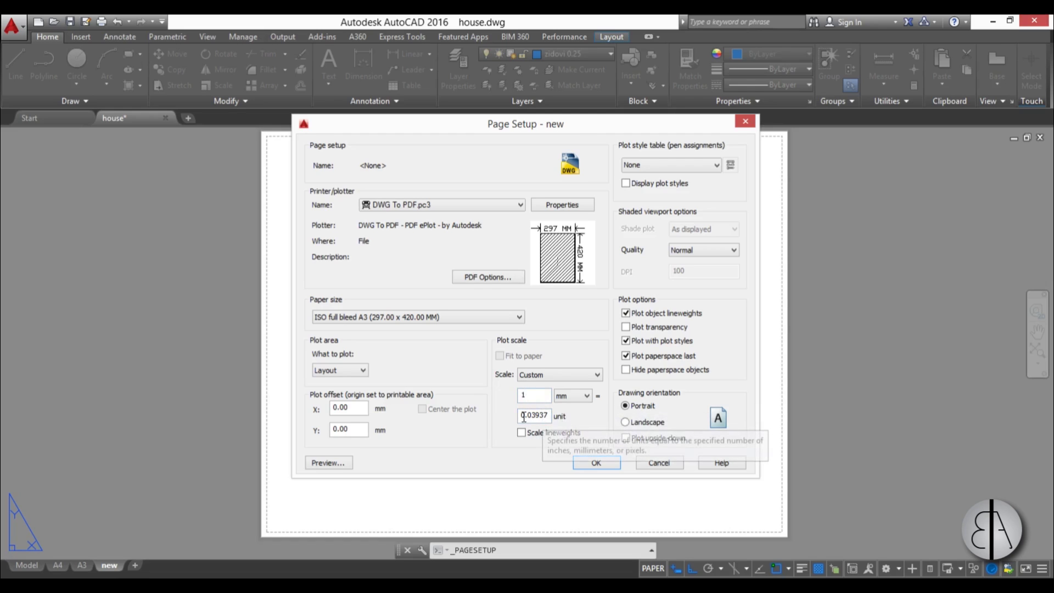
Set the plot scale to 10 mm = 1 unit
drag(552, 417, 484, 413)
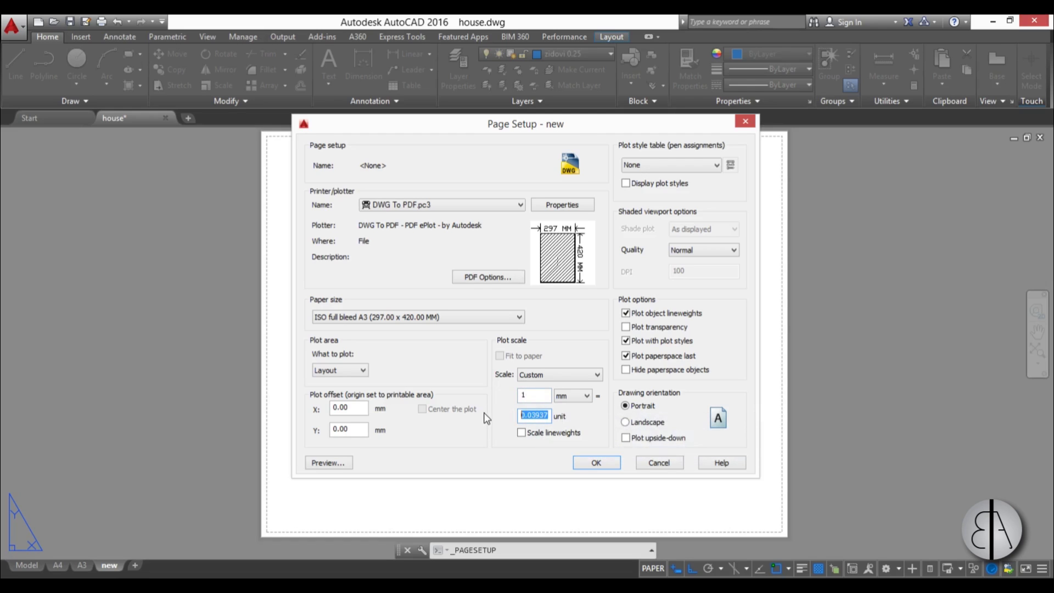
text(1)
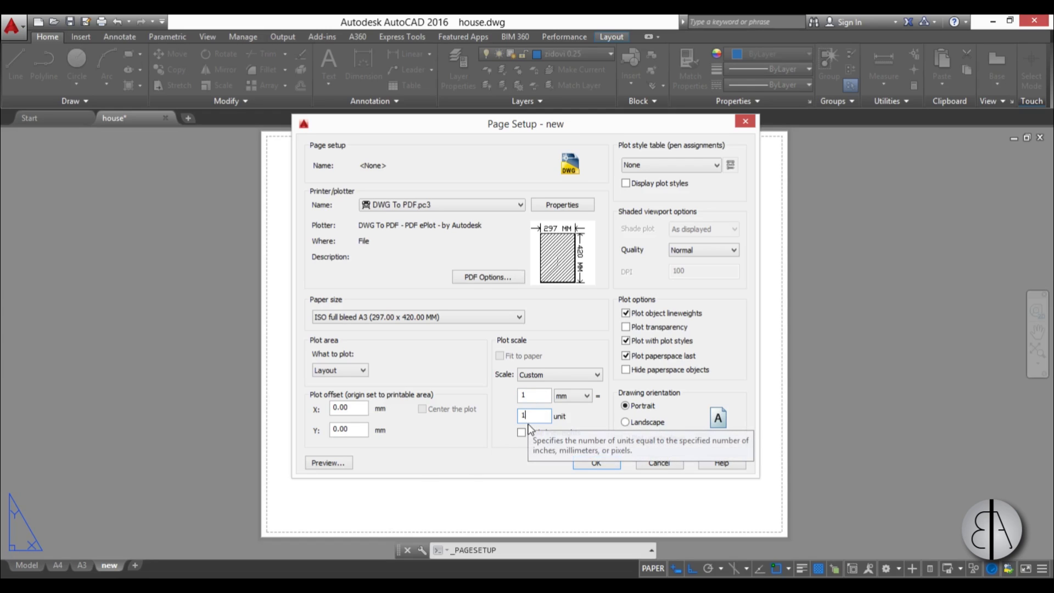
click(535, 399)
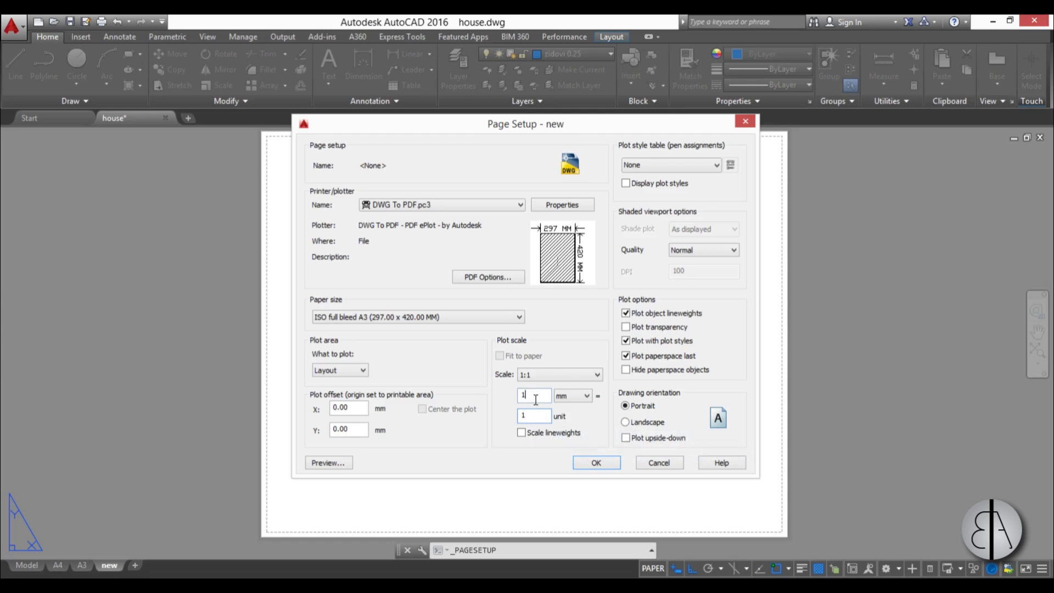
text(0)
Apply monochrome.ctb with Display plot styles on and Normal shaded quality, then confirm
click(666, 164)
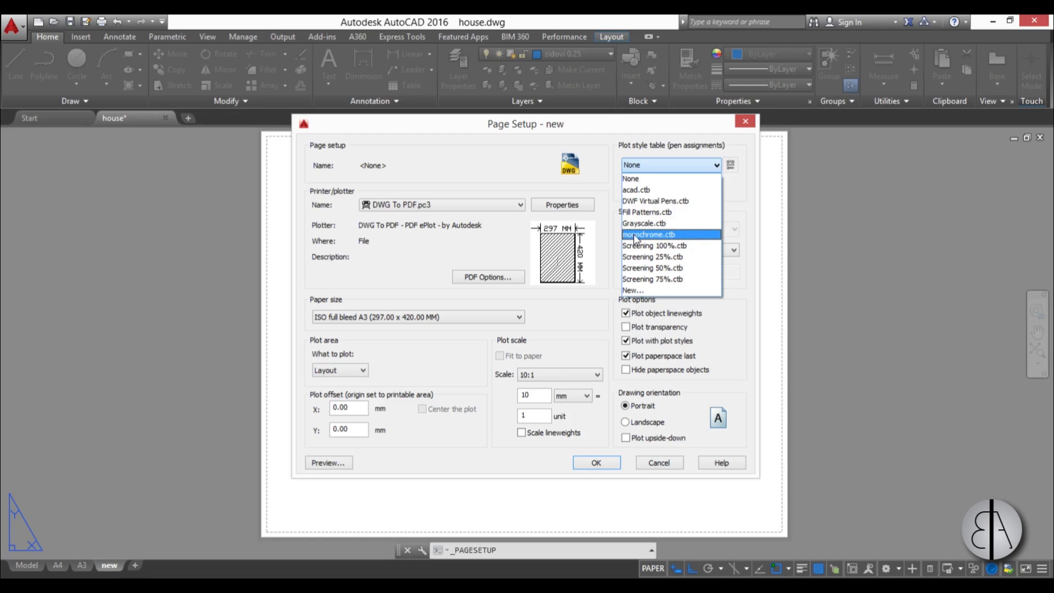
click(653, 233)
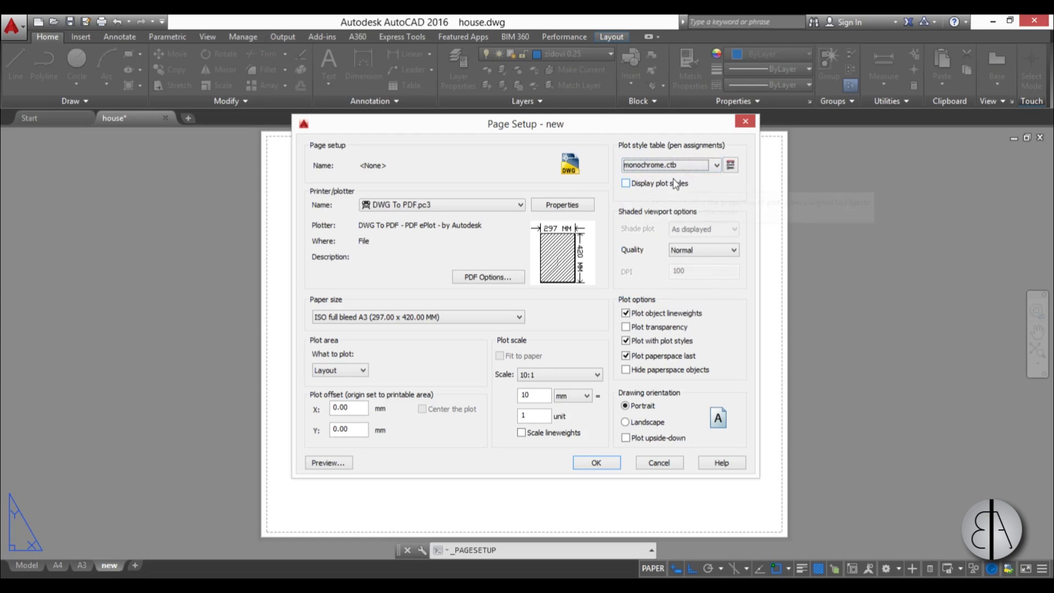
click(627, 186)
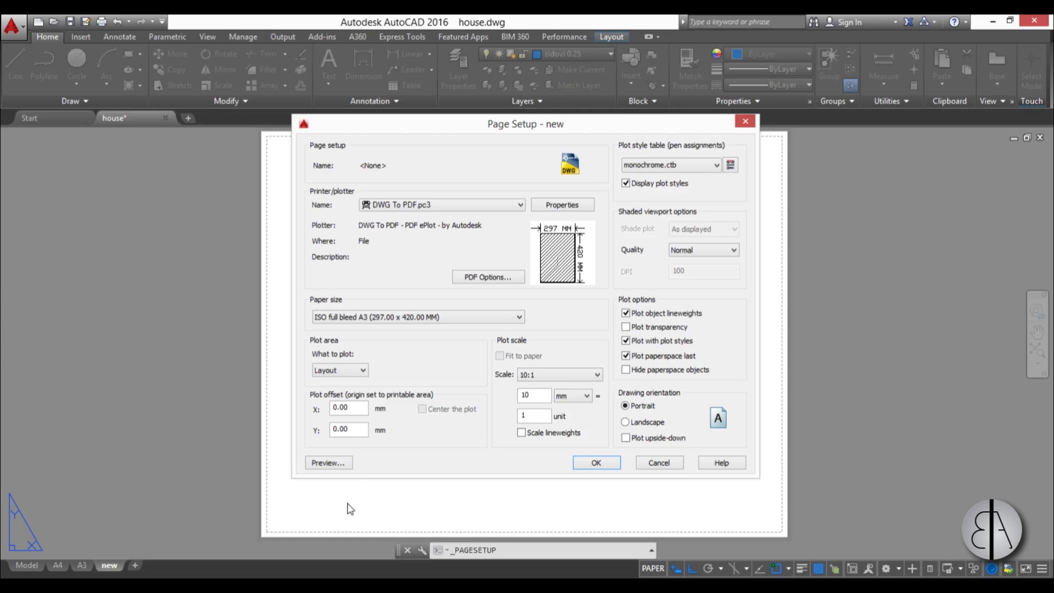
click(626, 181)
click(713, 253)
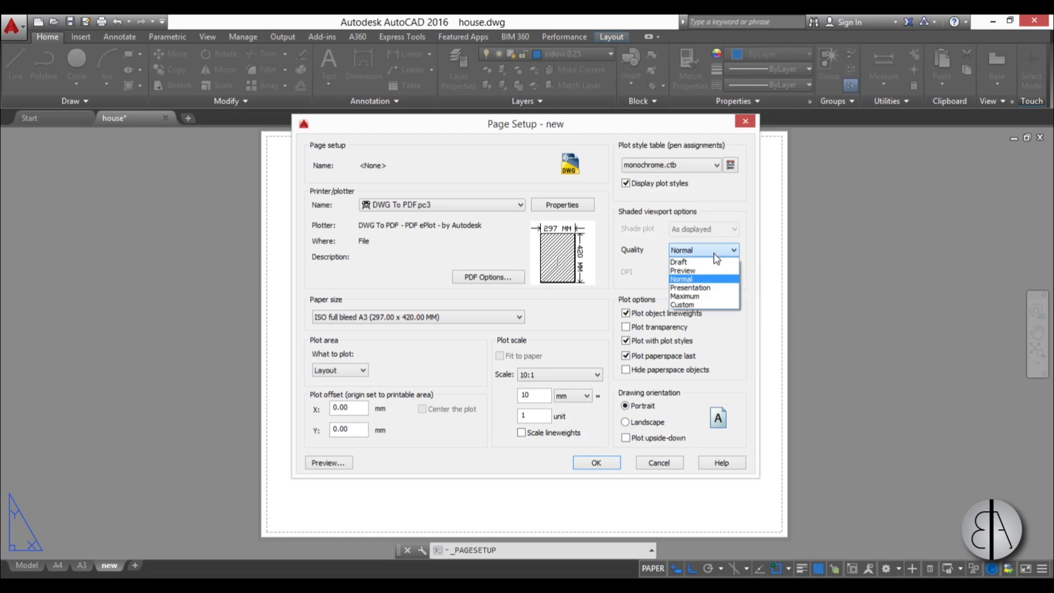
click(703, 281)
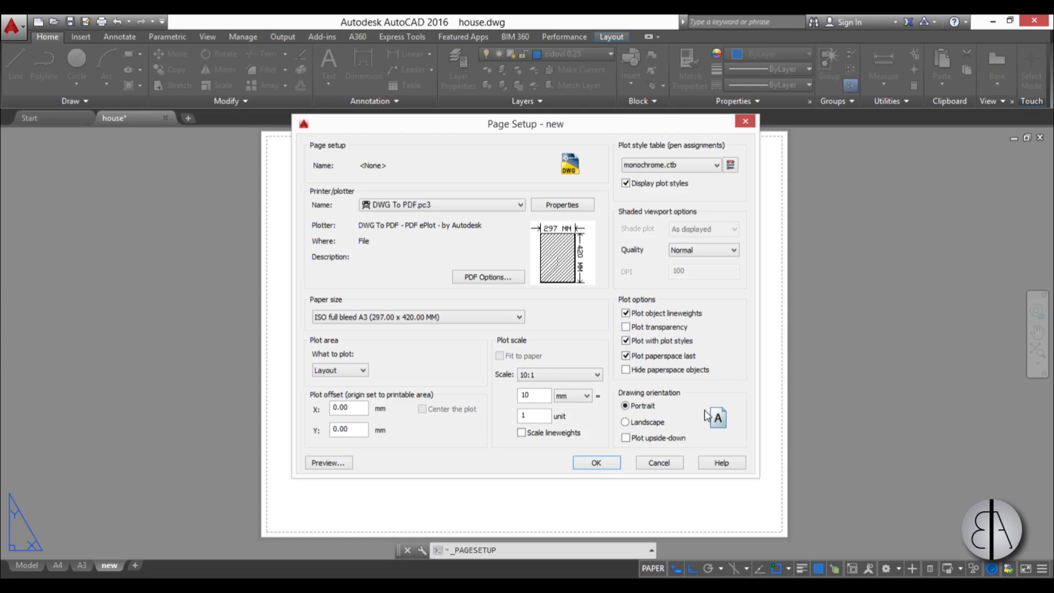
click(596, 463)
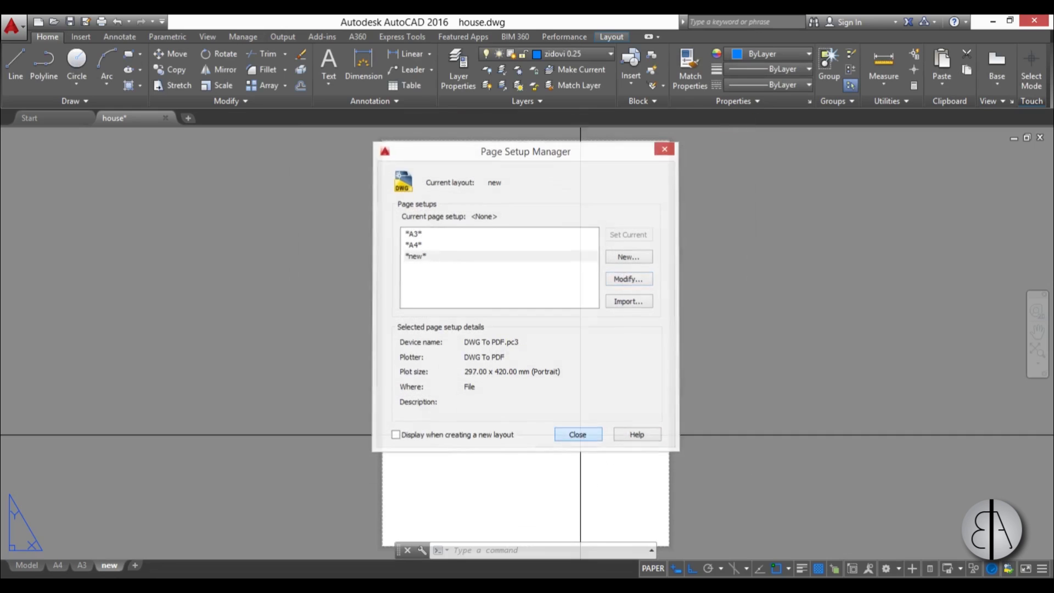
Close the Page Setup Manager
click(581, 438)
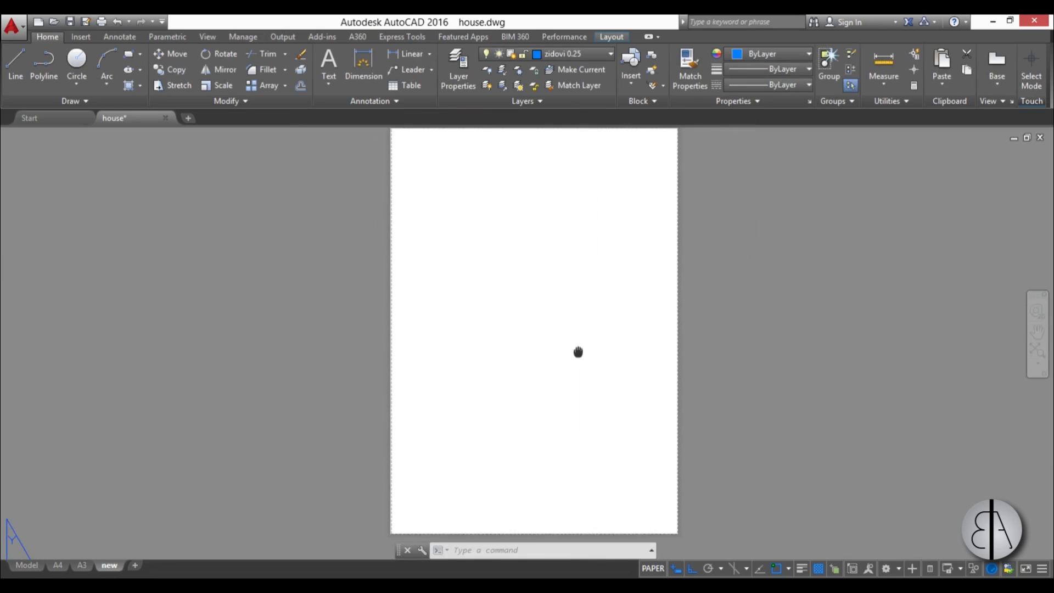
scroll(576, 352, down, 2)
scroll(545, 337, up, 2)
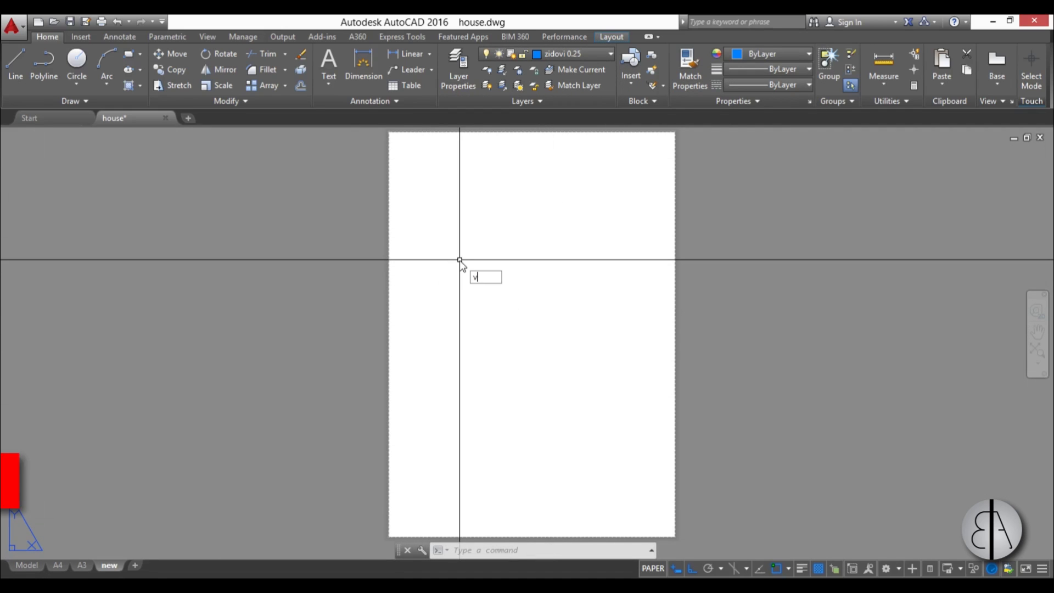
Start a new viewport via VPORTS with 2D setup and 2D Wireframe visual style
text(PORTS)
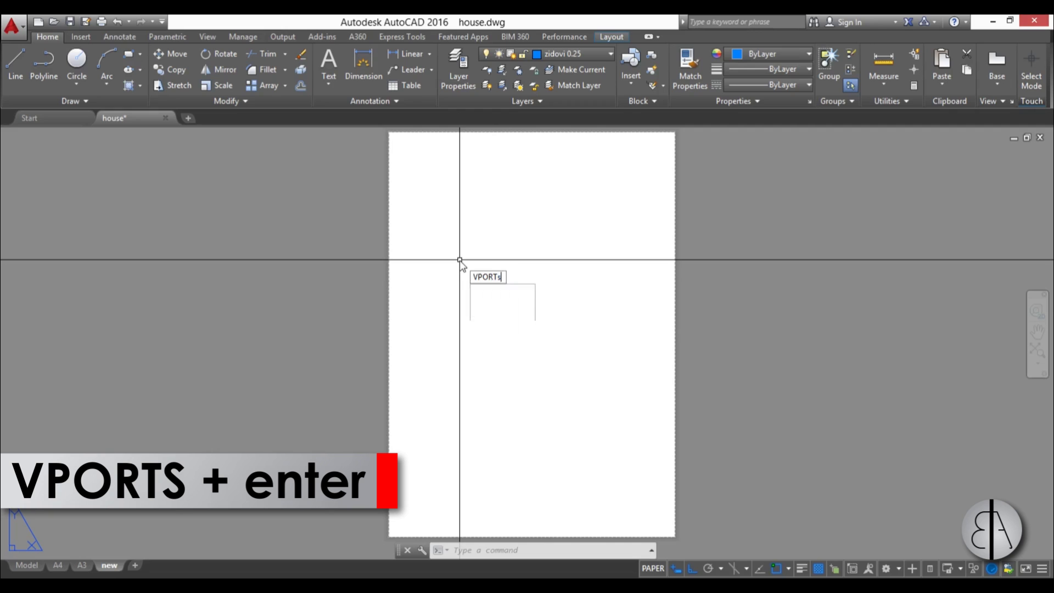
key(Return)
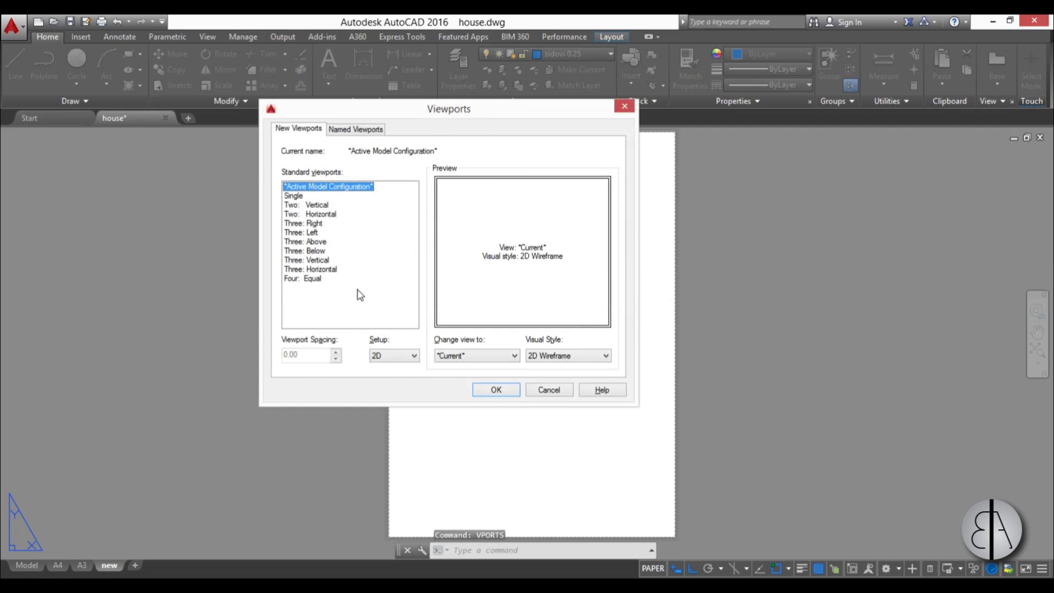
click(395, 356)
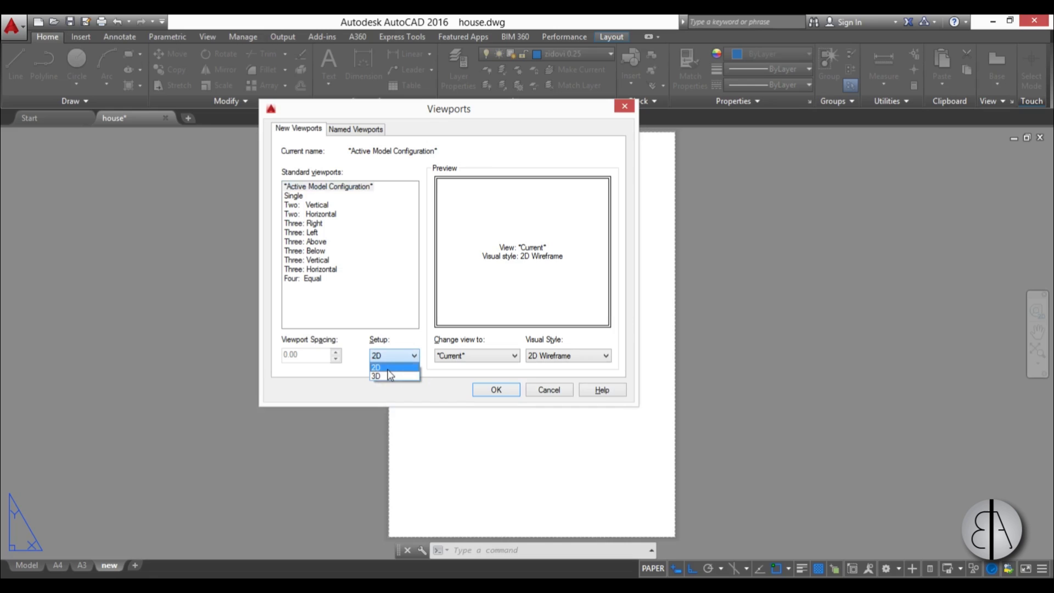
click(571, 365)
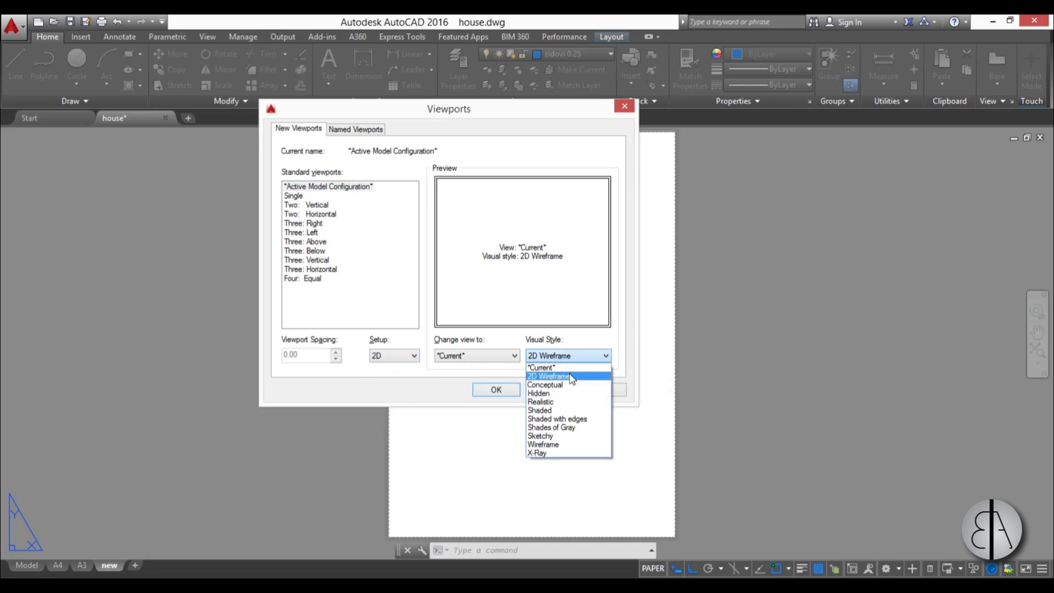
click(572, 376)
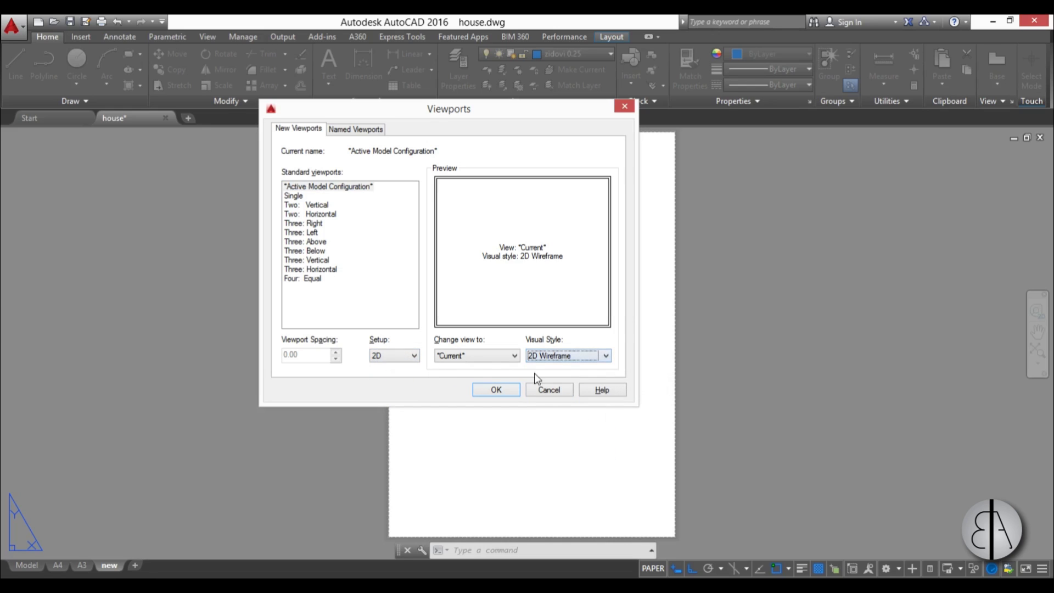
click(495, 390)
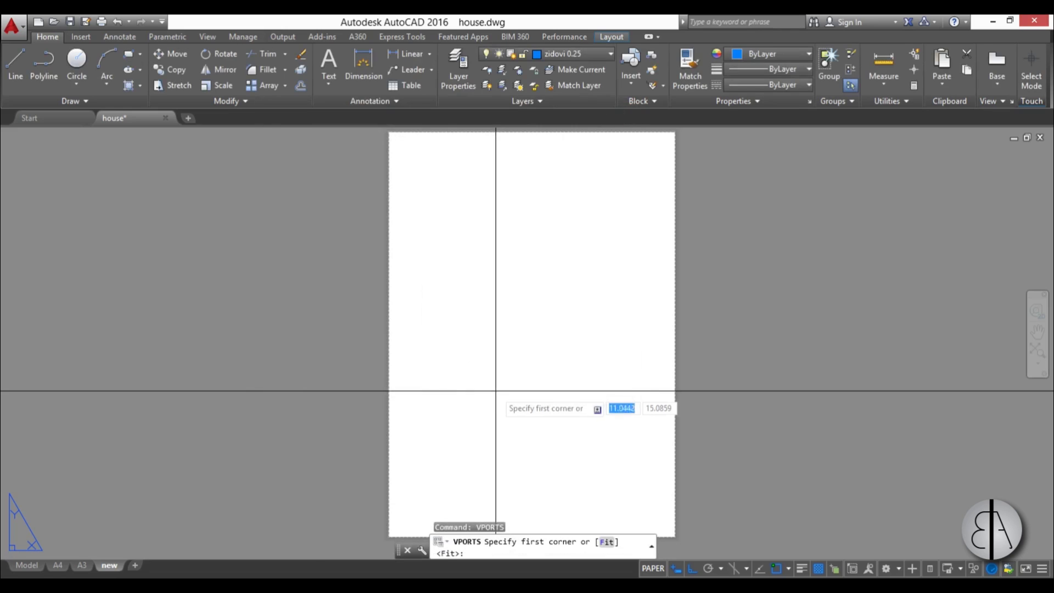
Draw the viewport from near the sheet's top-left corner to mid-height on the right
click(406, 142)
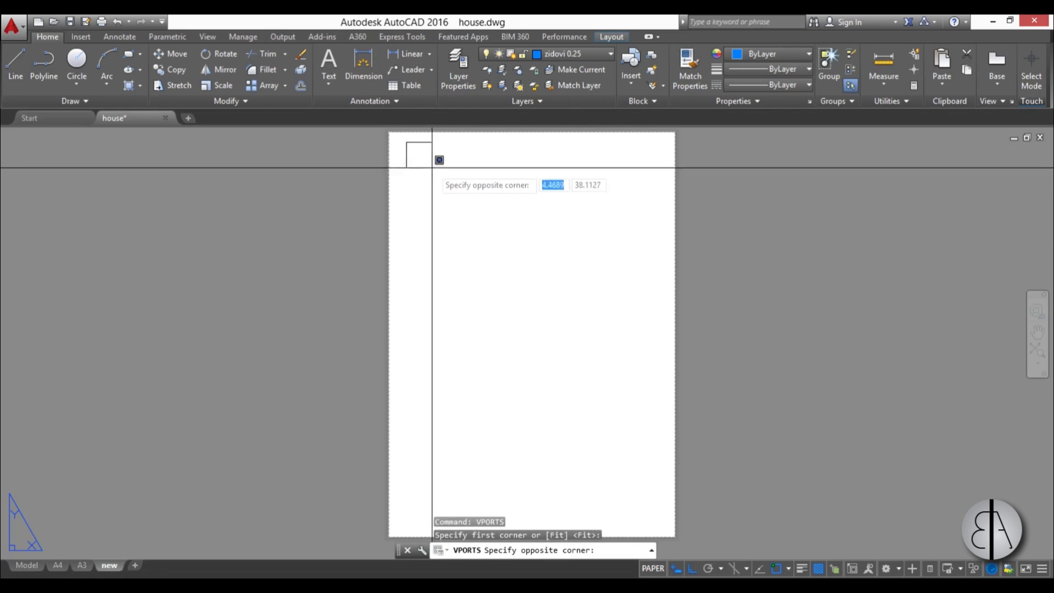
click(662, 330)
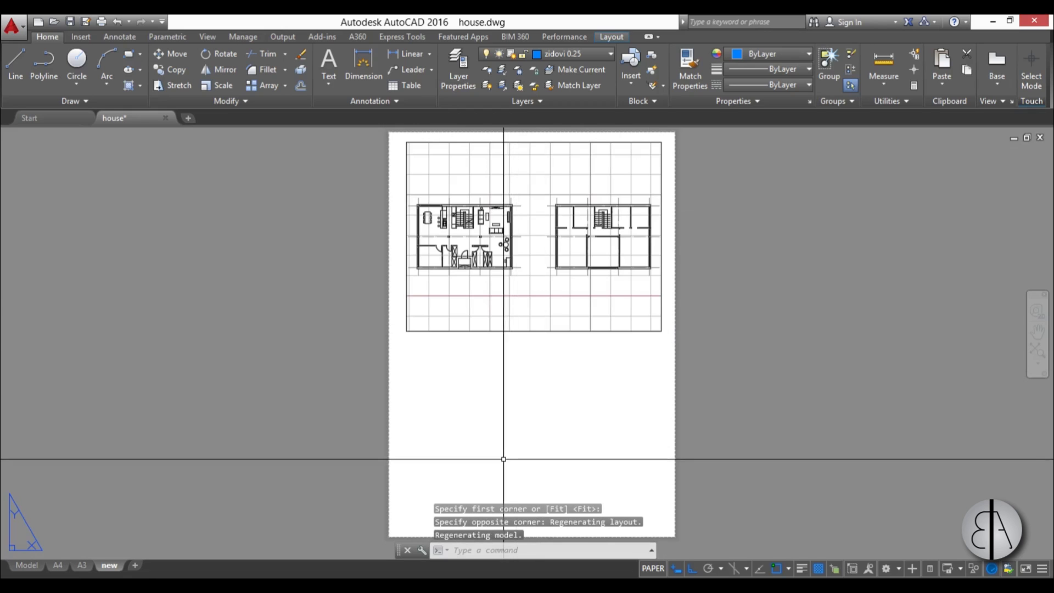
scroll(507, 204, up, 2)
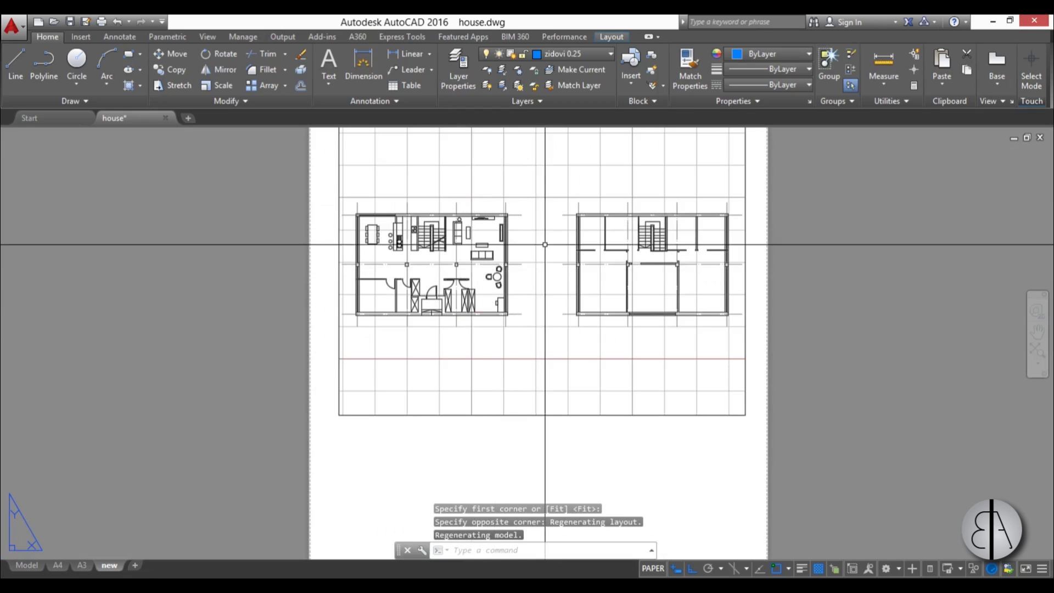
scroll(464, 303, down, 2)
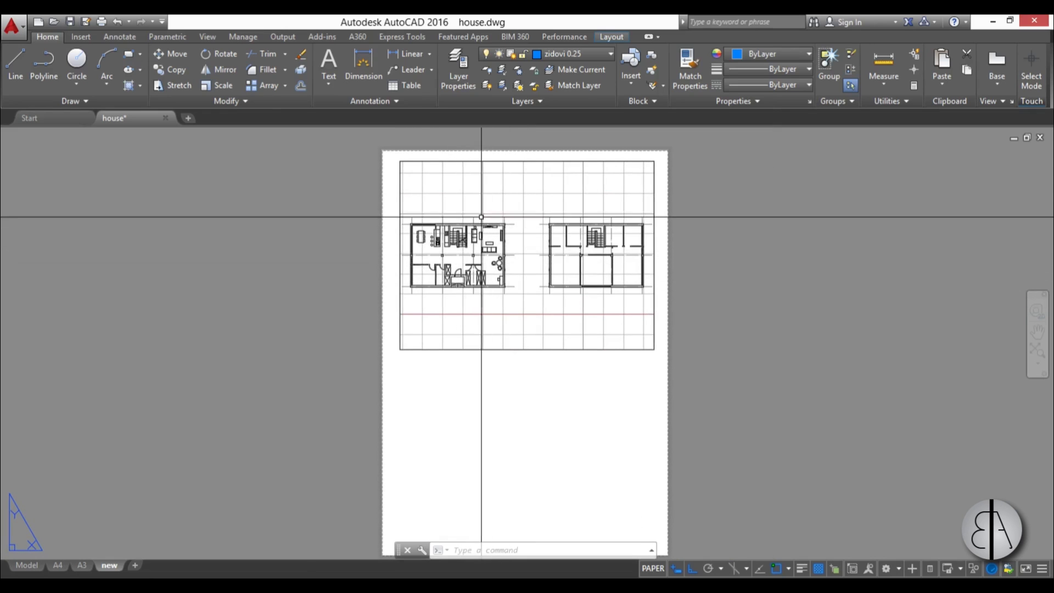
middle_drag(552, 307, 544, 213)
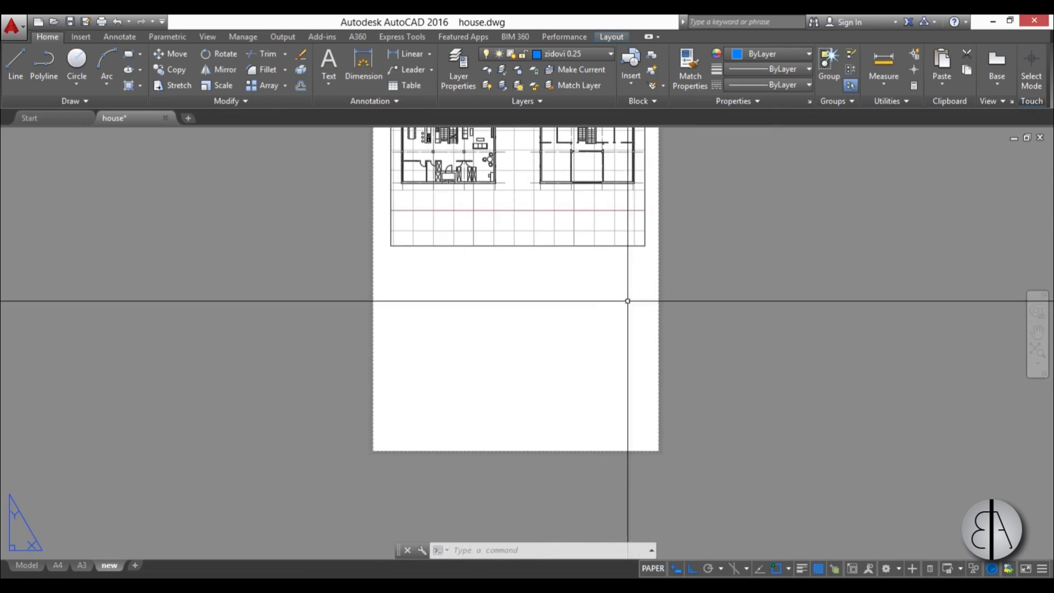
middle_drag(535, 275, 558, 346)
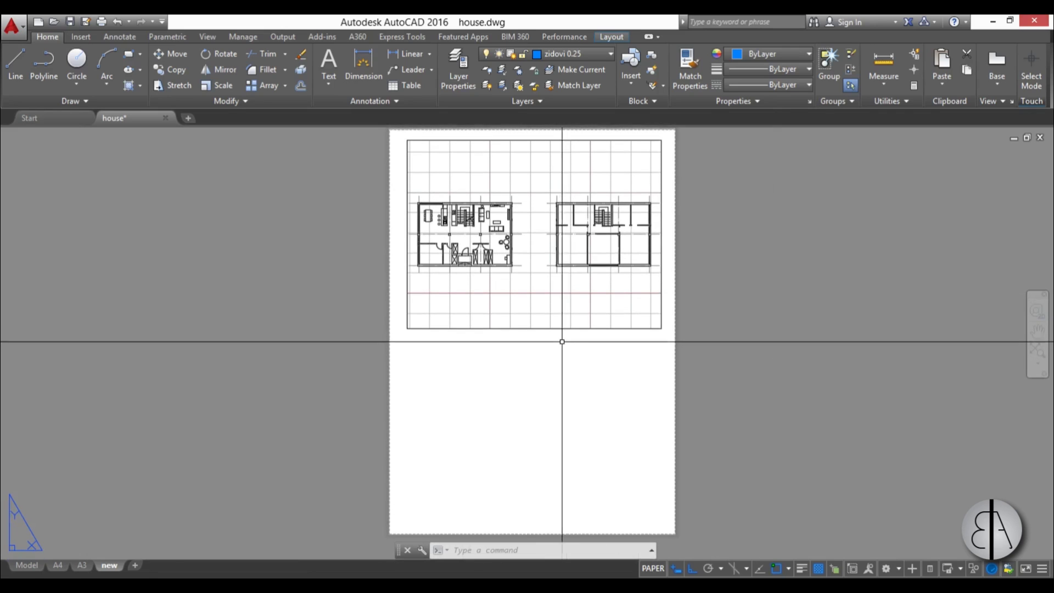
Copy the viewport straight down into the lower half of the sheet
click(550, 340)
click(541, 307)
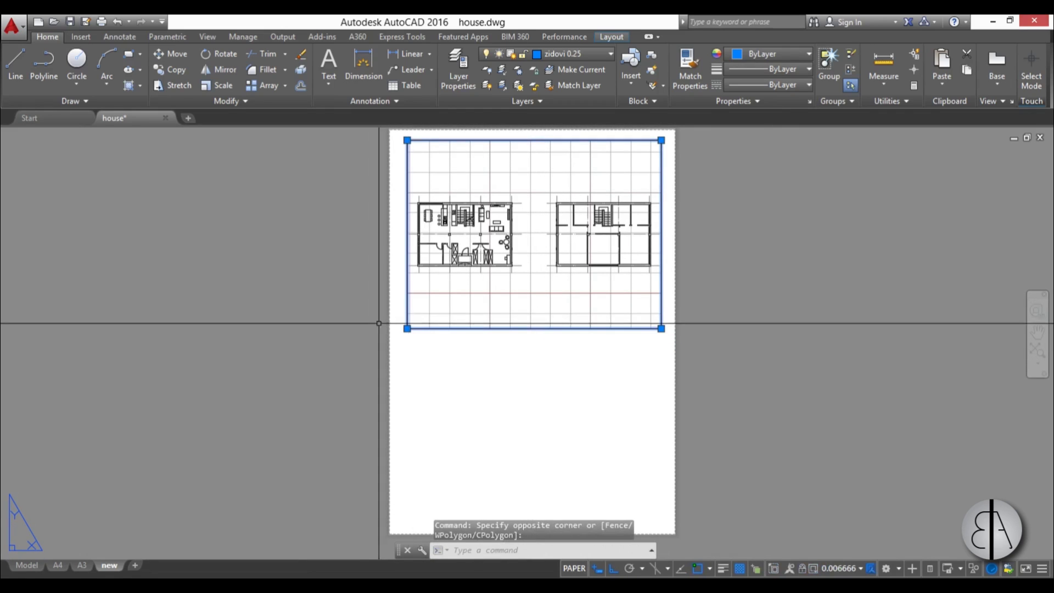
text(co)
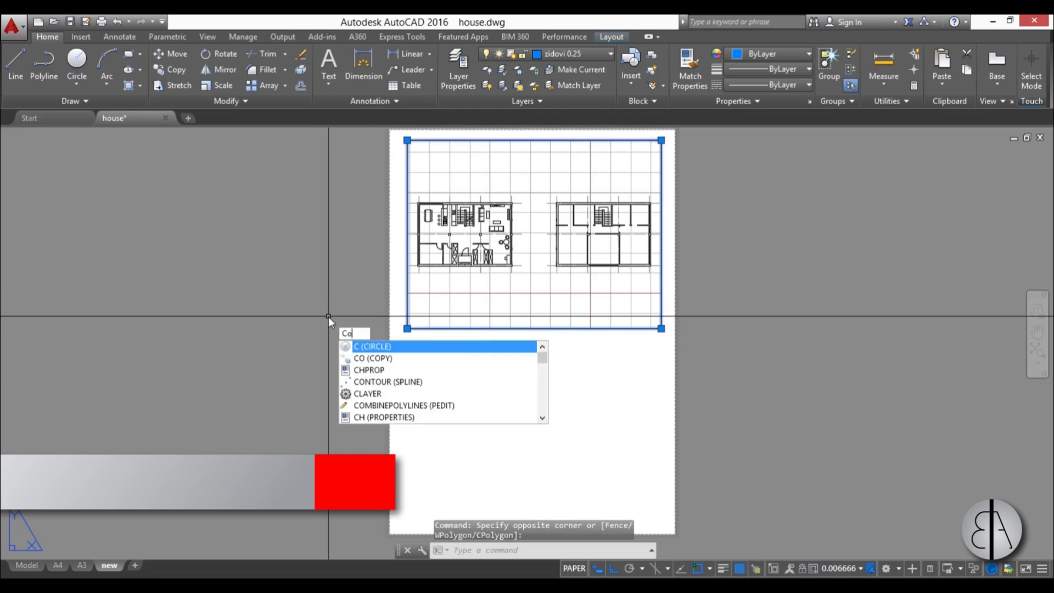
key(Return)
click(300, 255)
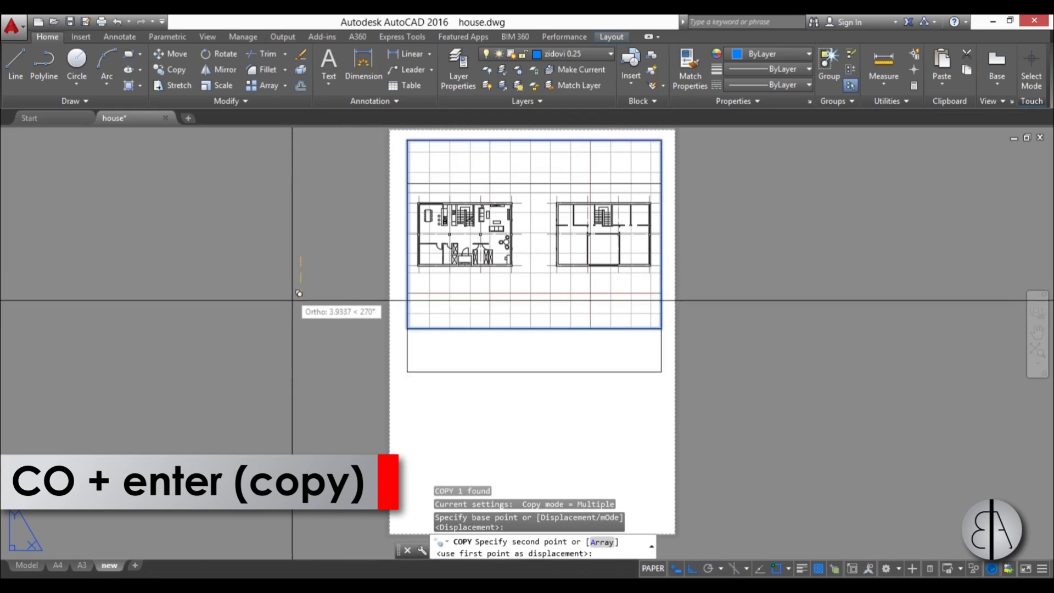
click(300, 444)
key(Return)
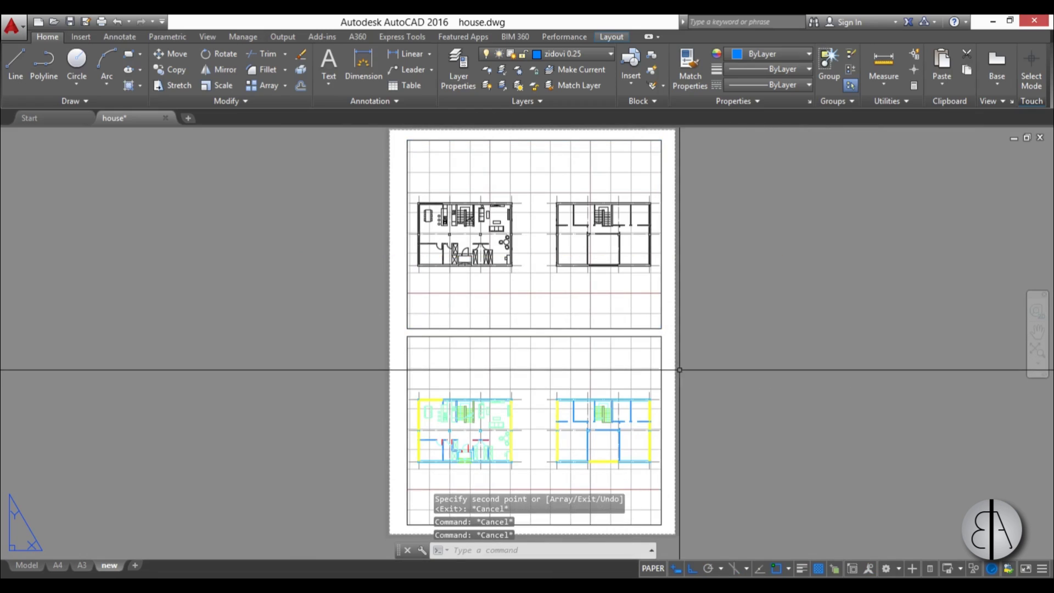
scroll(623, 365, down, 3)
scroll(316, 305, up, 3)
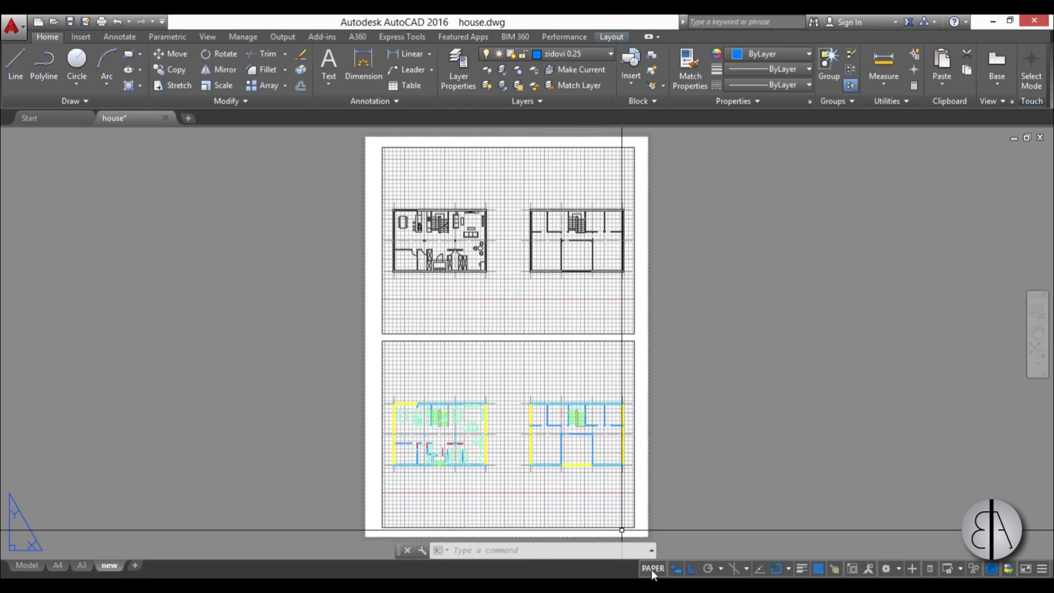
Frame the ground floor plan in the top viewport at 1:100 and lock the view
double_click(506, 300)
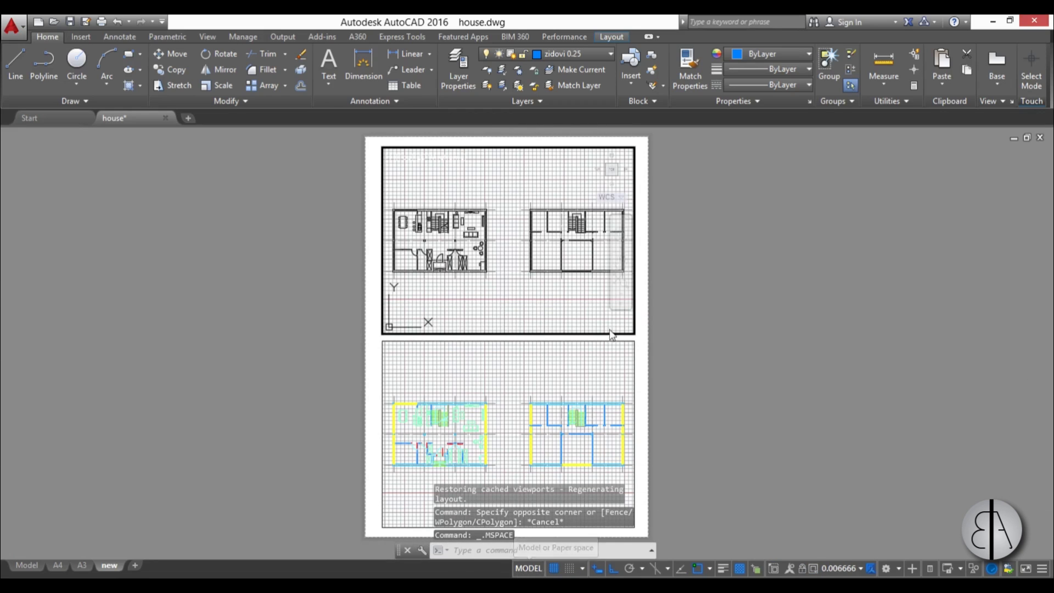
middle_drag(415, 232, 479, 235)
scroll(479, 235, up, 5)
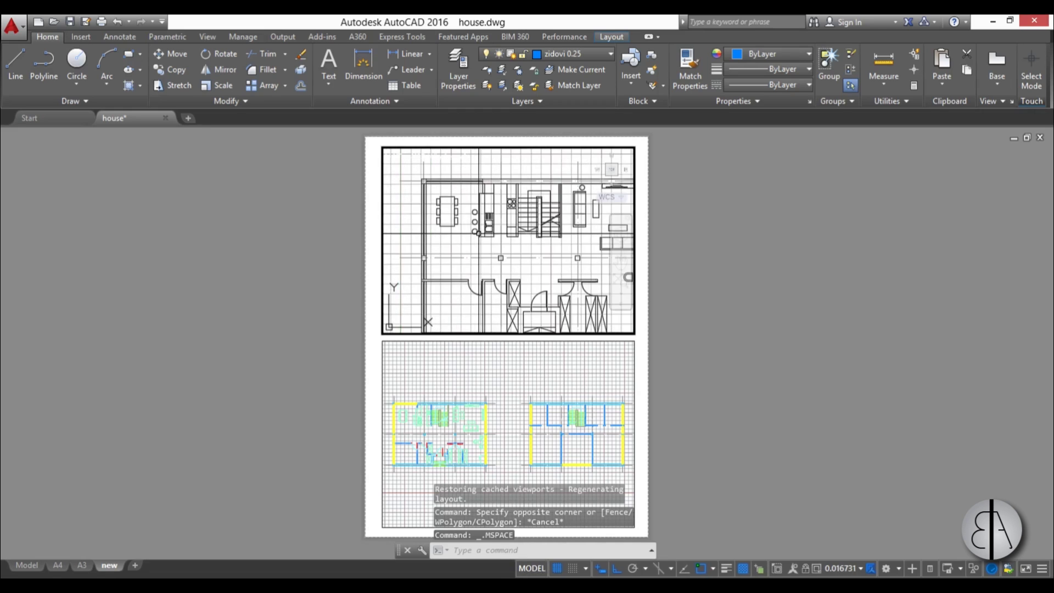
scroll(513, 259, down, 3)
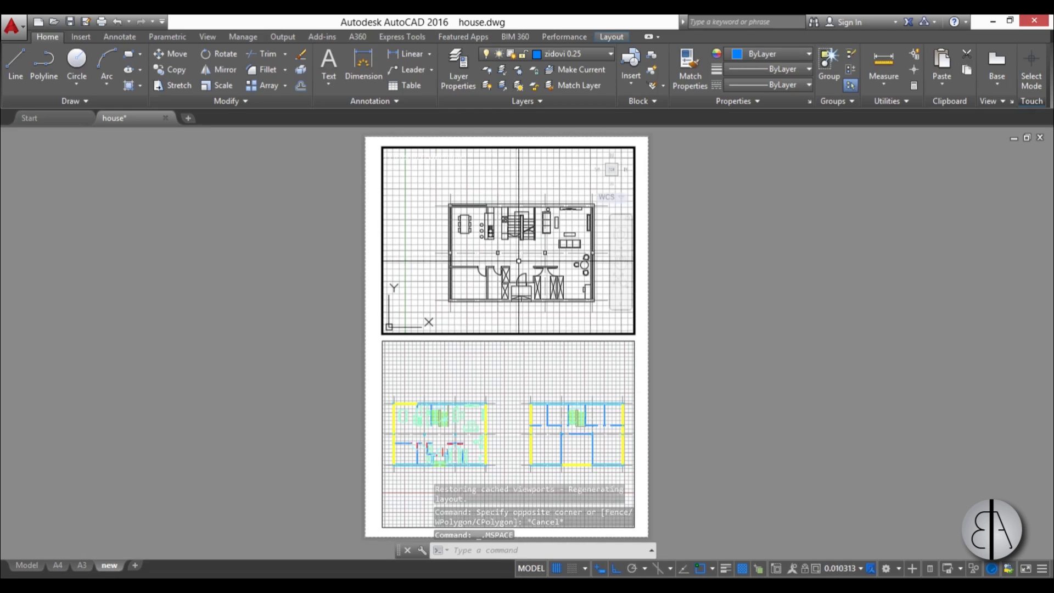
scroll(505, 255, up, 3)
scroll(500, 255, down, 1)
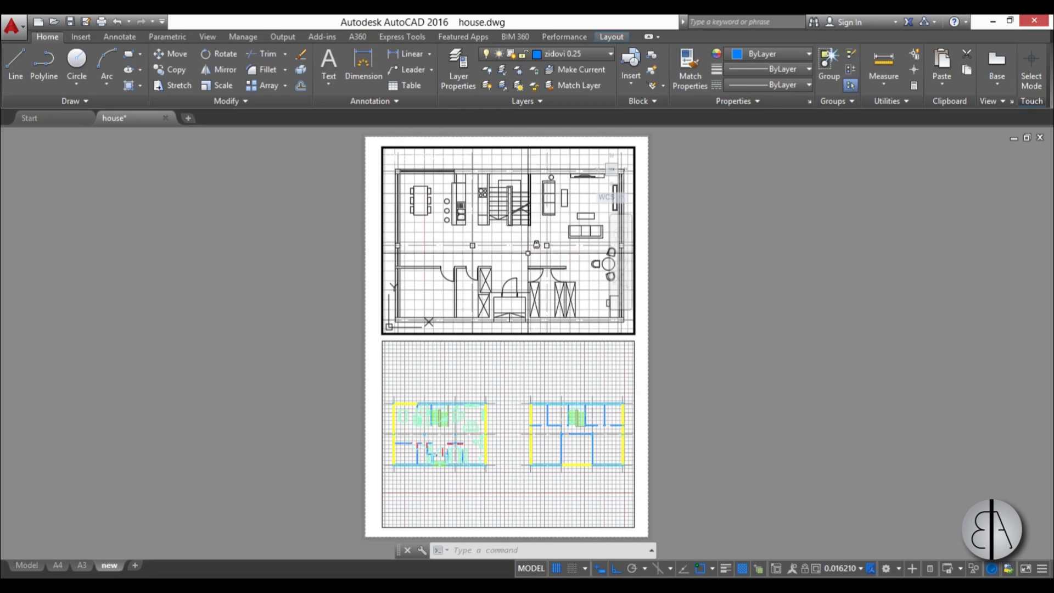
click(858, 568)
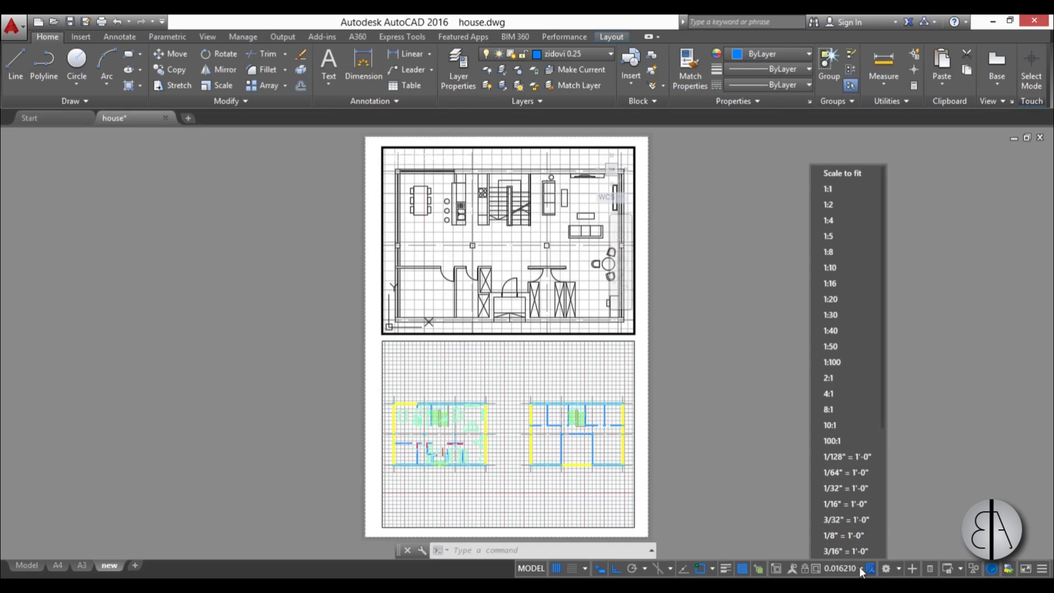
click(831, 362)
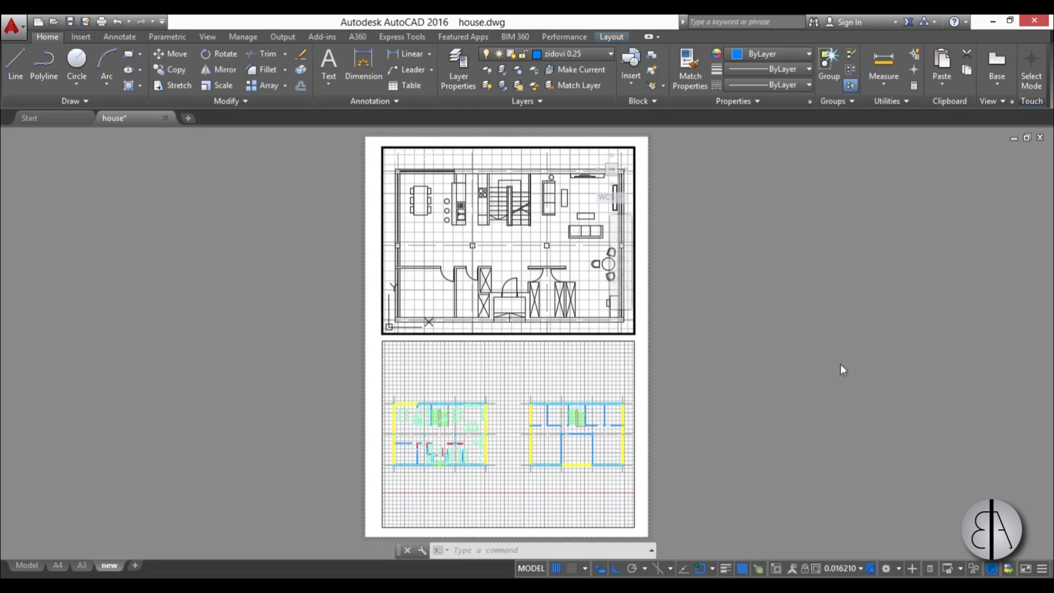
middle_drag(517, 247, 515, 248)
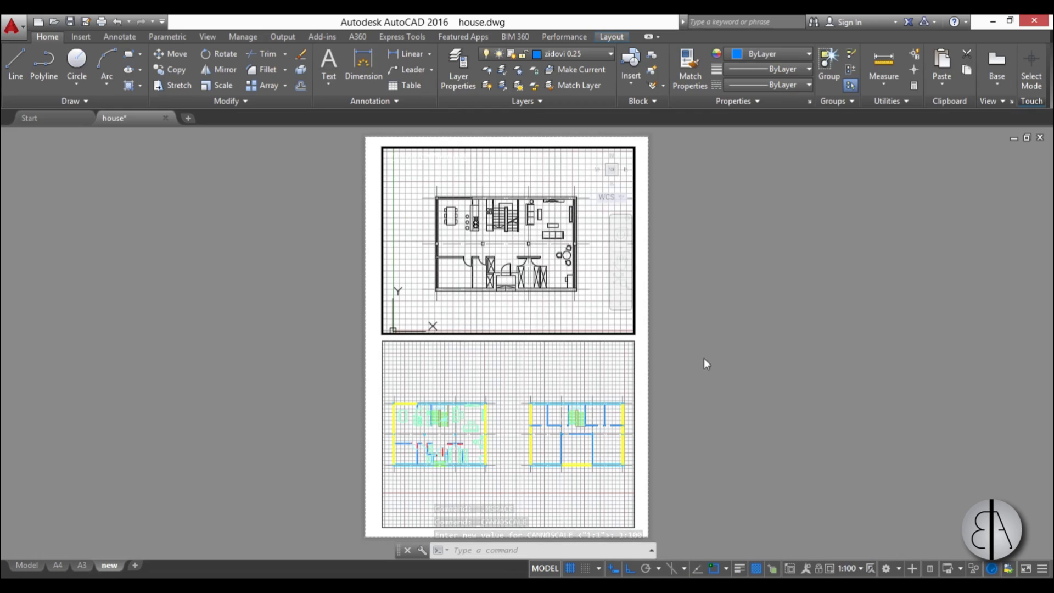
click(817, 569)
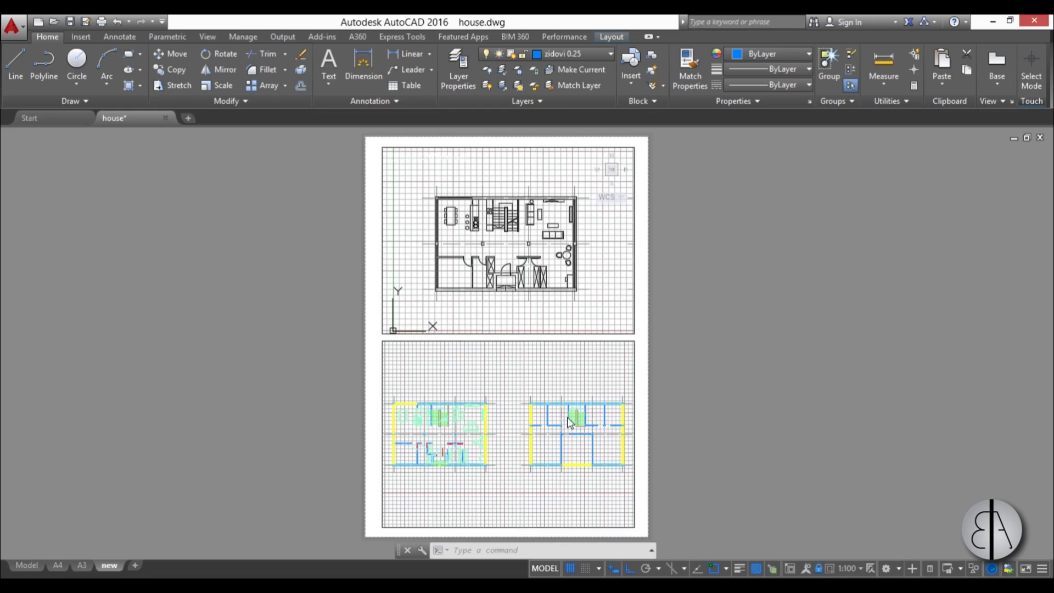
Centre the upper floor plan in the lower viewport at 1:100 and lock the view
scroll(535, 488, up, 3)
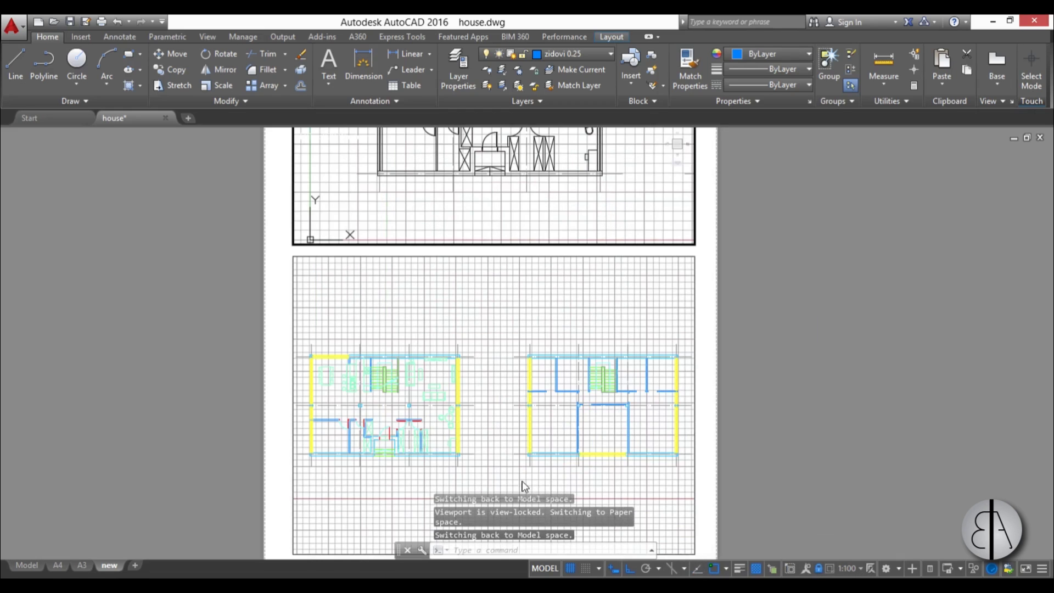
middle_drag(535, 489, 514, 407)
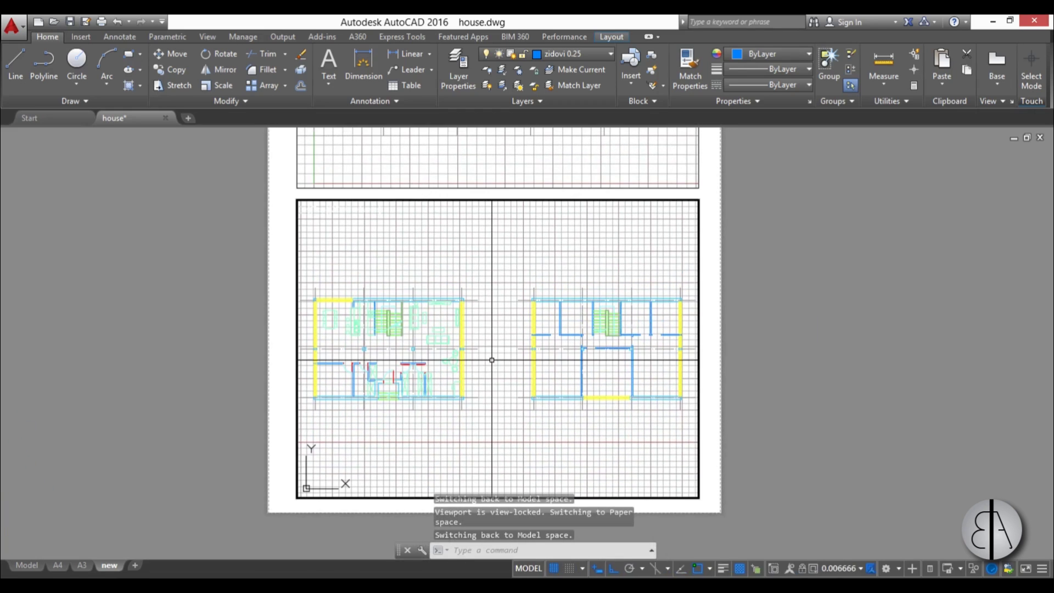
middle_drag(490, 364, 392, 376)
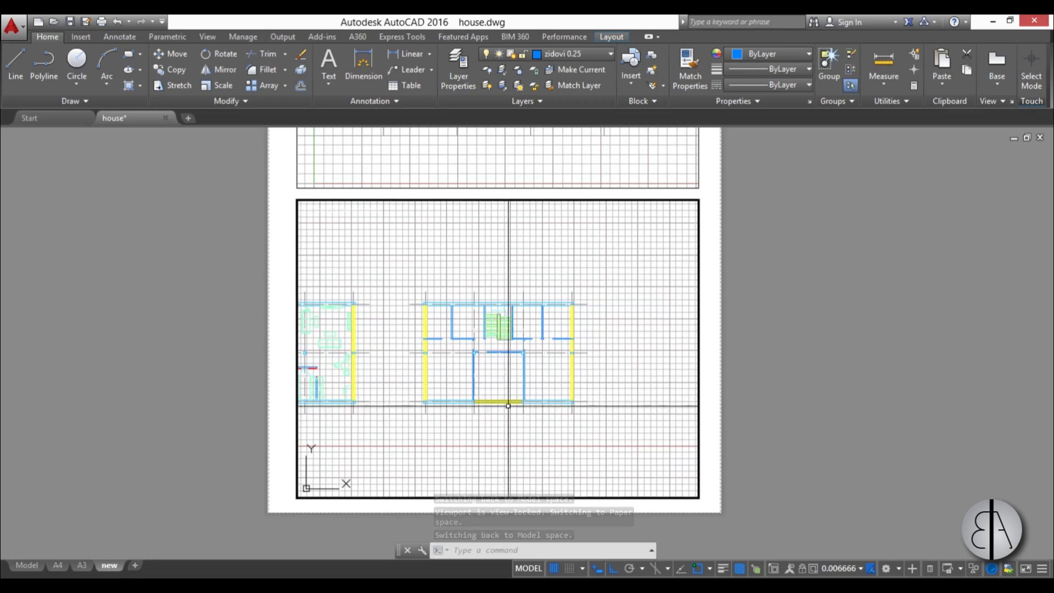
click(869, 571)
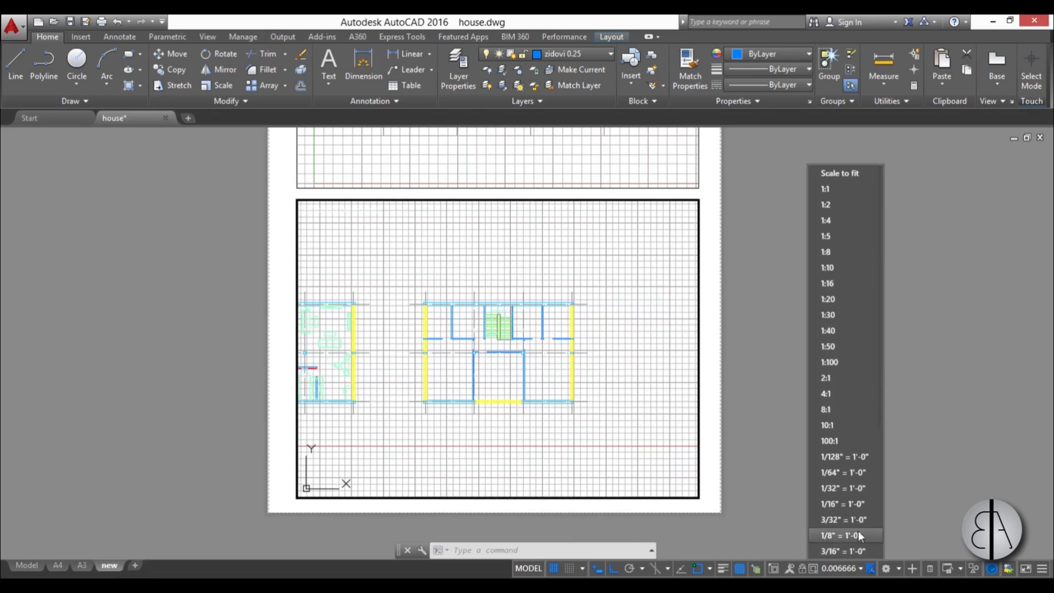
click(861, 364)
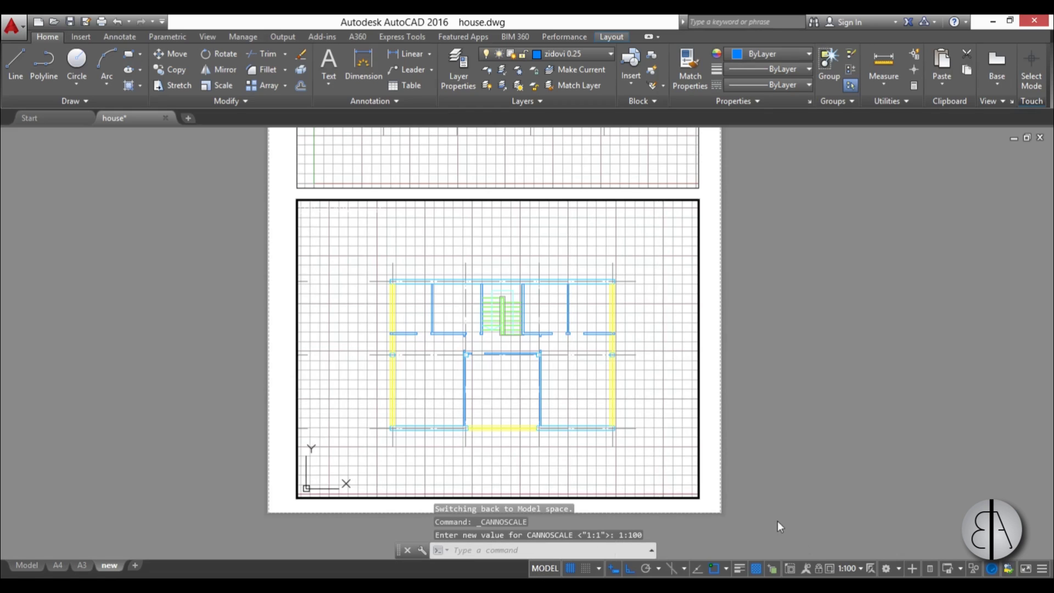
click(818, 567)
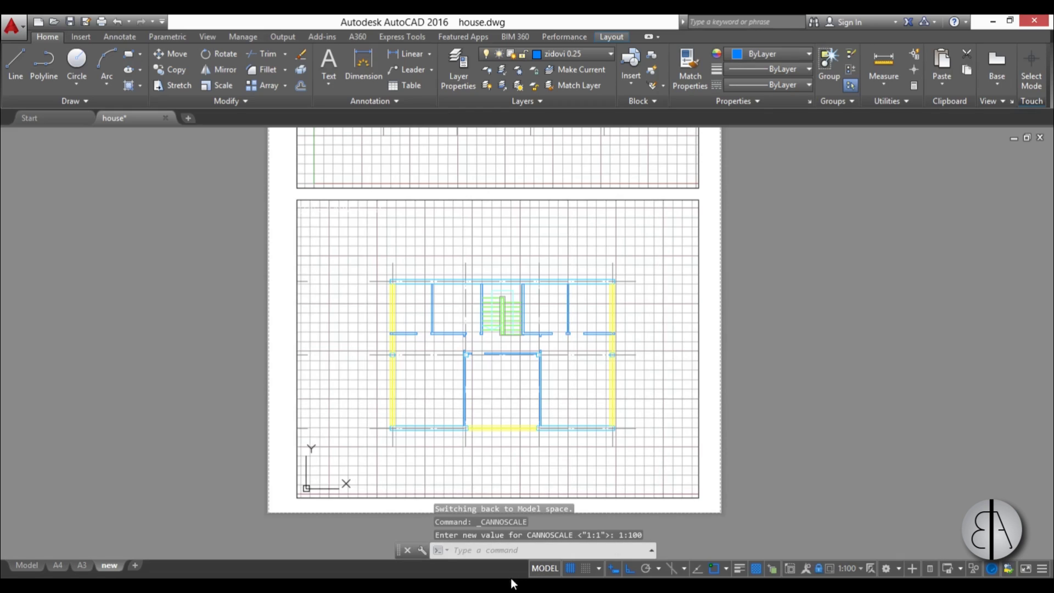
Switch to paper space and zoom out to see the full portrait sheet with both viewports
click(540, 568)
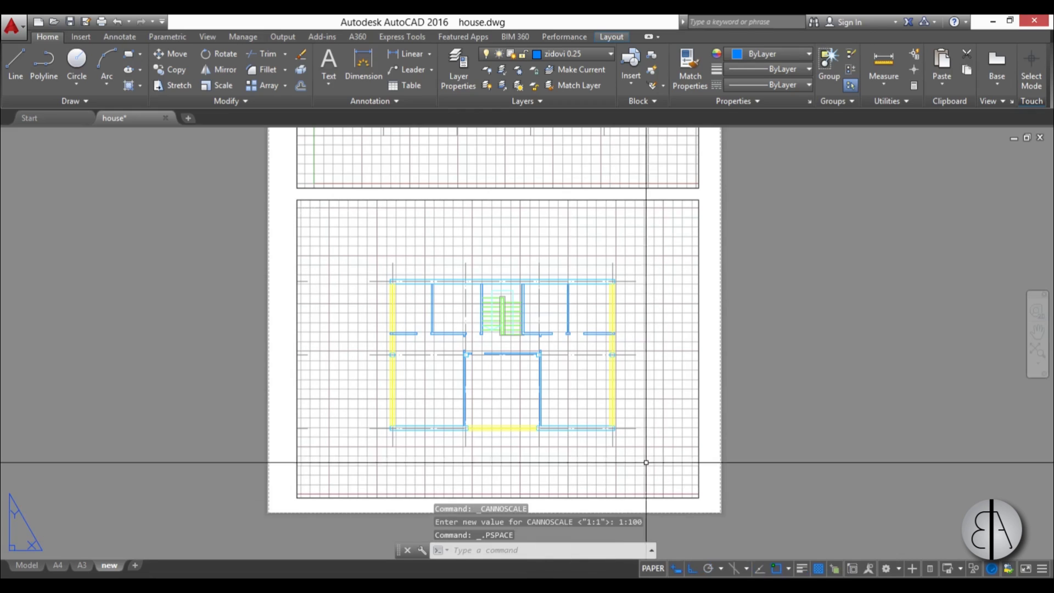
scroll(455, 390, down, 2)
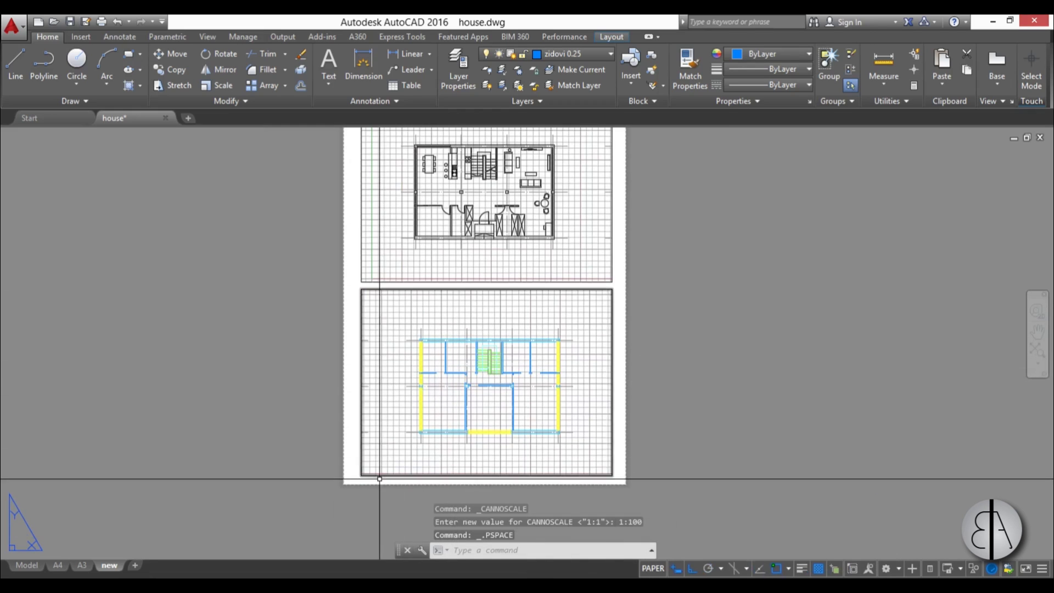
scroll(422, 443, down, 2)
scroll(545, 268, up, 6)
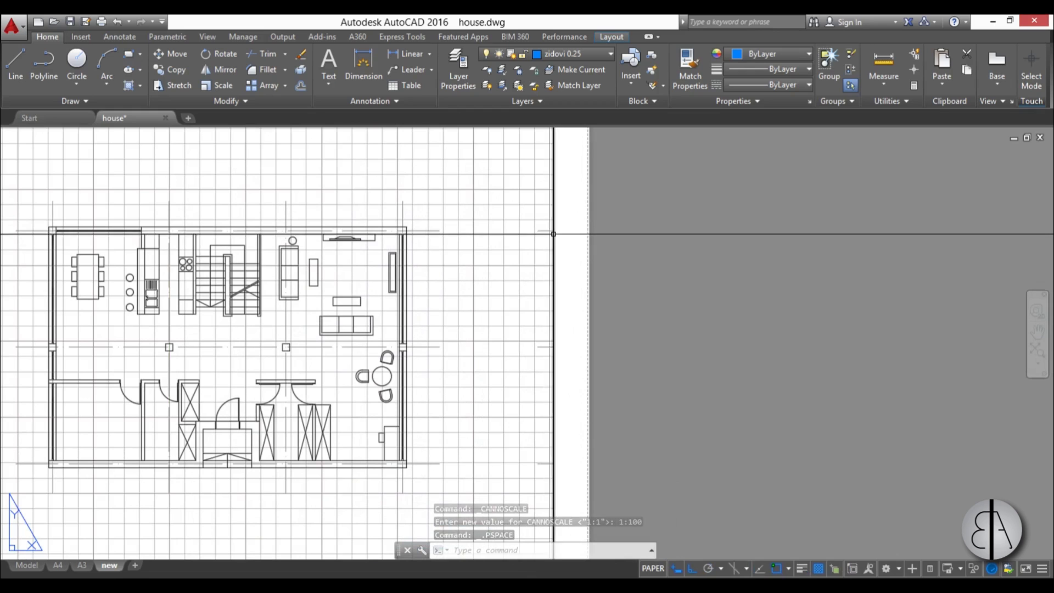
scroll(535, 229, down, 6)
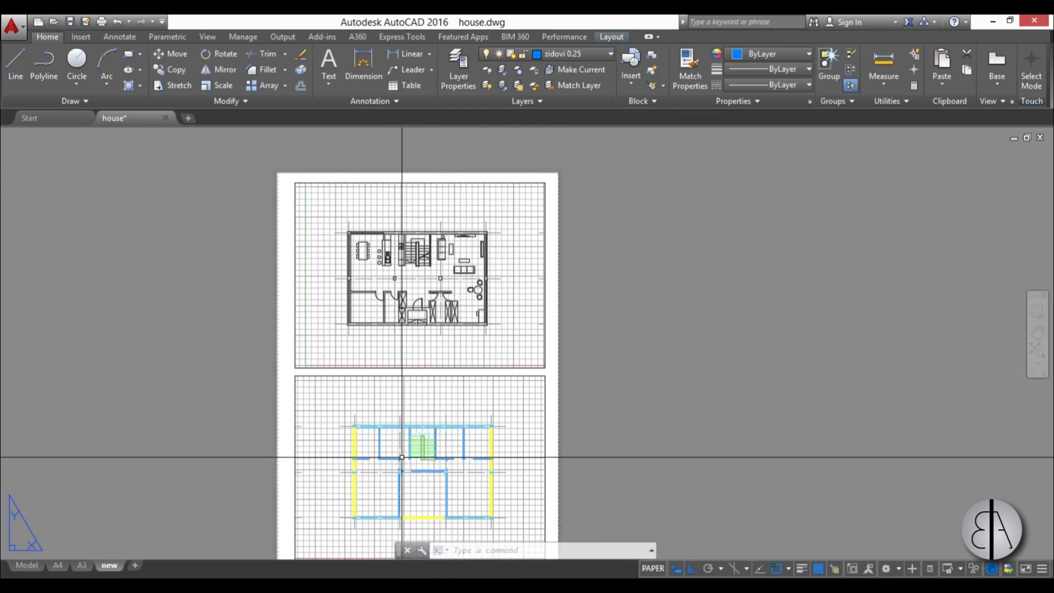
middle_drag(437, 492, 441, 430)
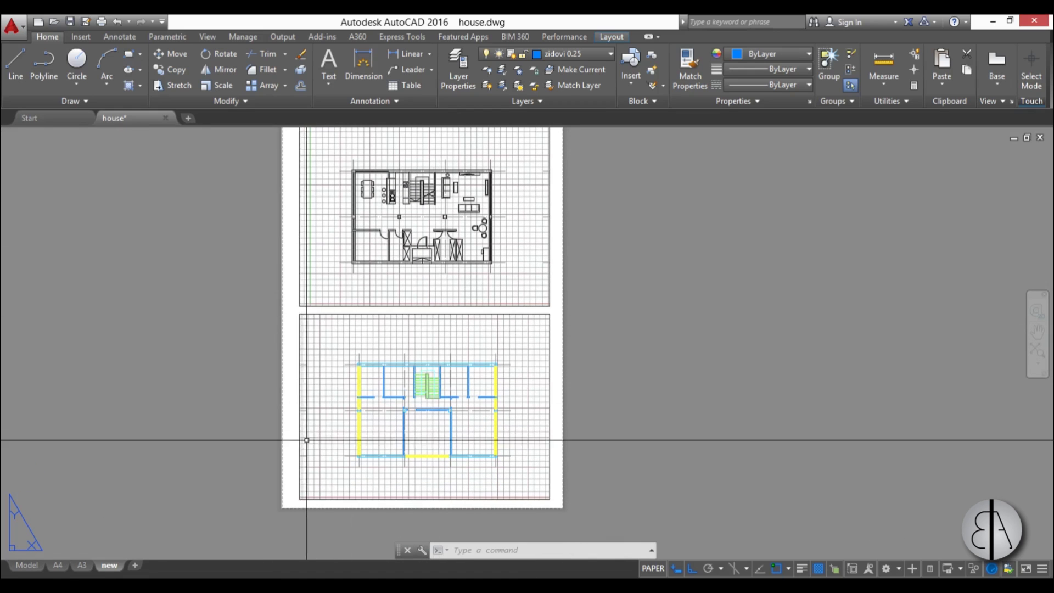
Trim the lower viewport by stretching its top-left corner to the right
click(299, 320)
click(299, 313)
click(320, 314)
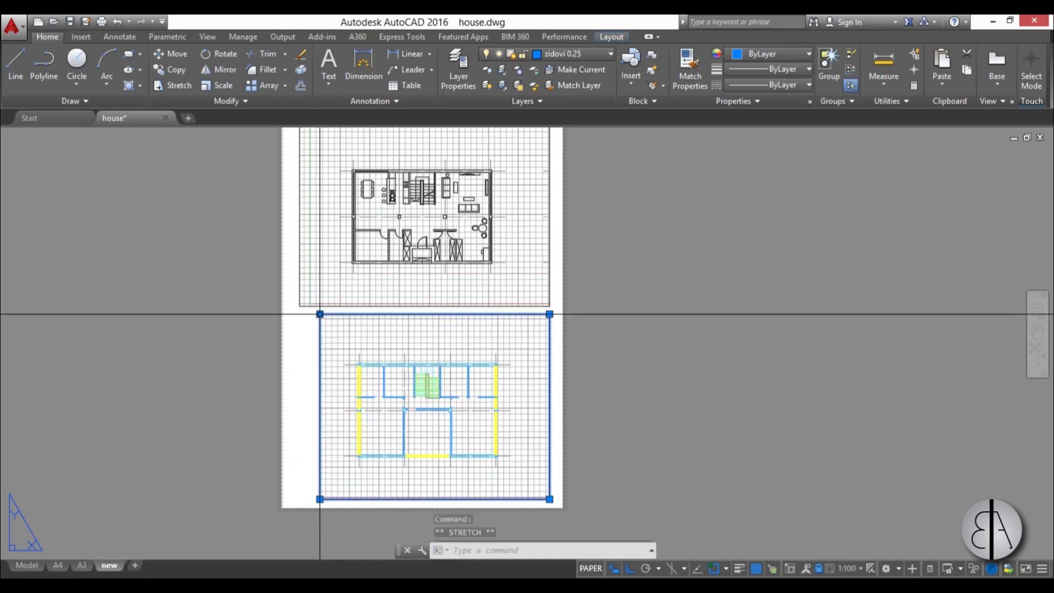
scroll(466, 309, up, 2)
Narrow the upper viewport by pulling its bottom-right corner inward, then deselect both frames
click(568, 359)
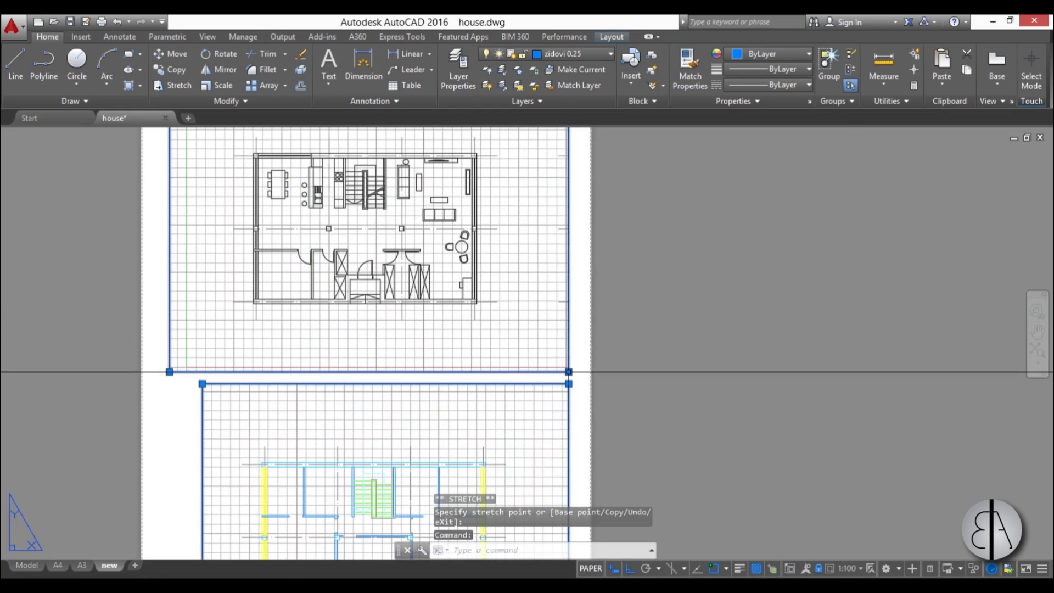
click(568, 372)
click(540, 372)
scroll(619, 411, down, 3)
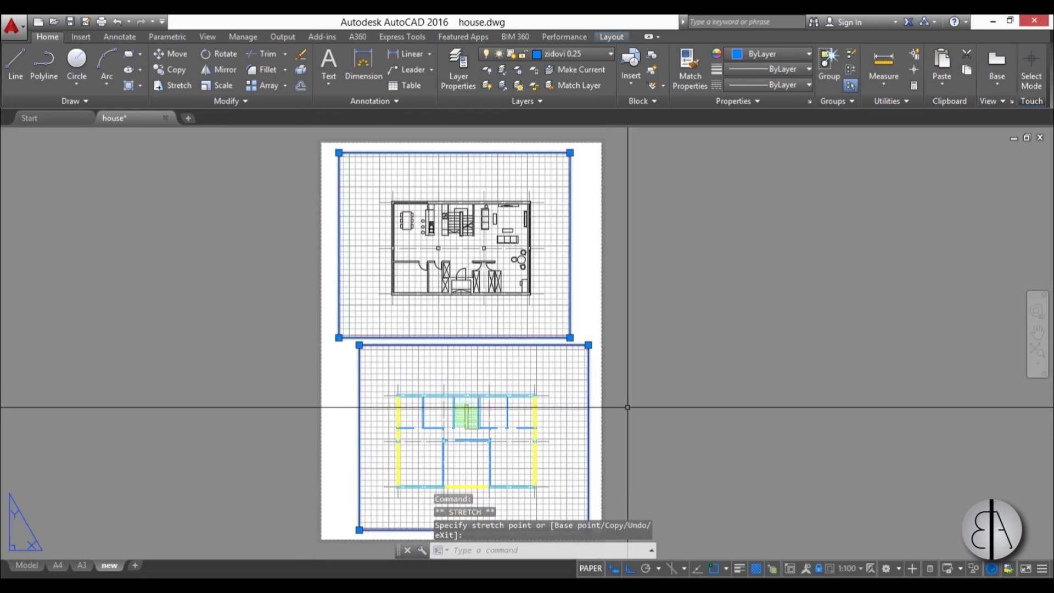
key(Escape)
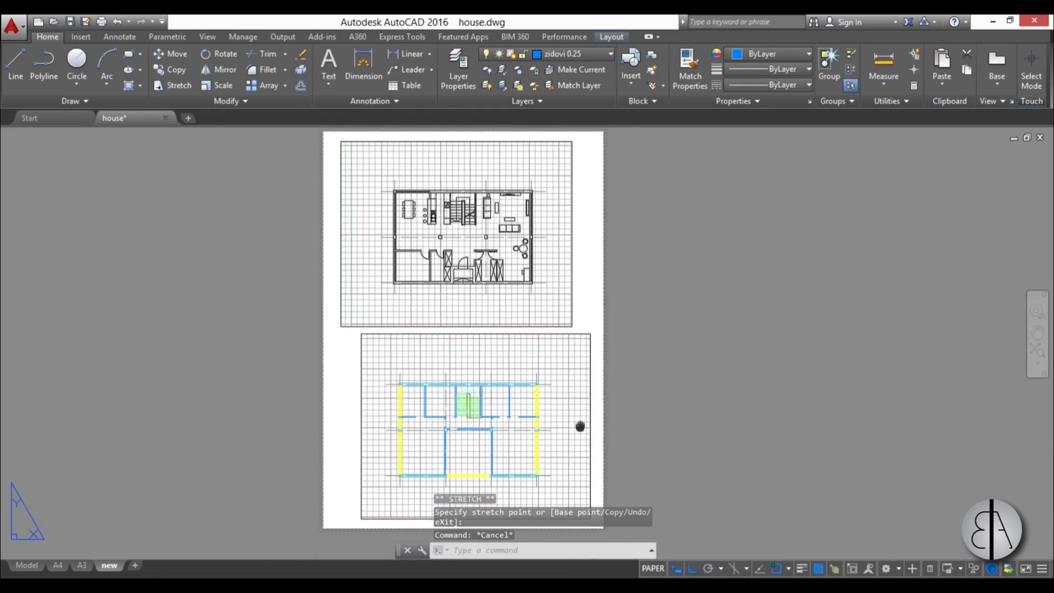
scroll(510, 339, up, 1)
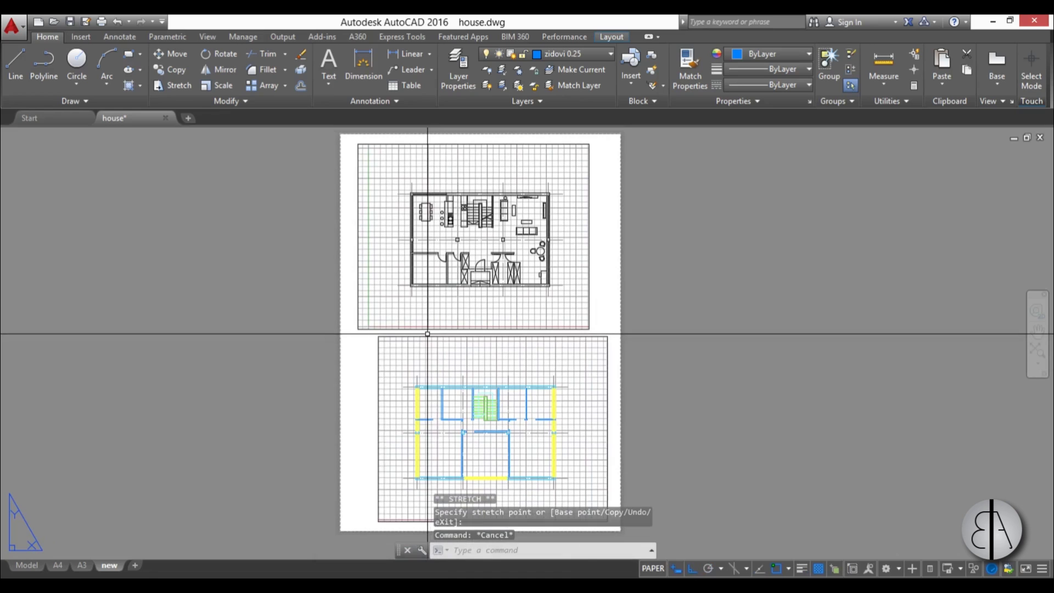
scroll(422, 336, up, 2)
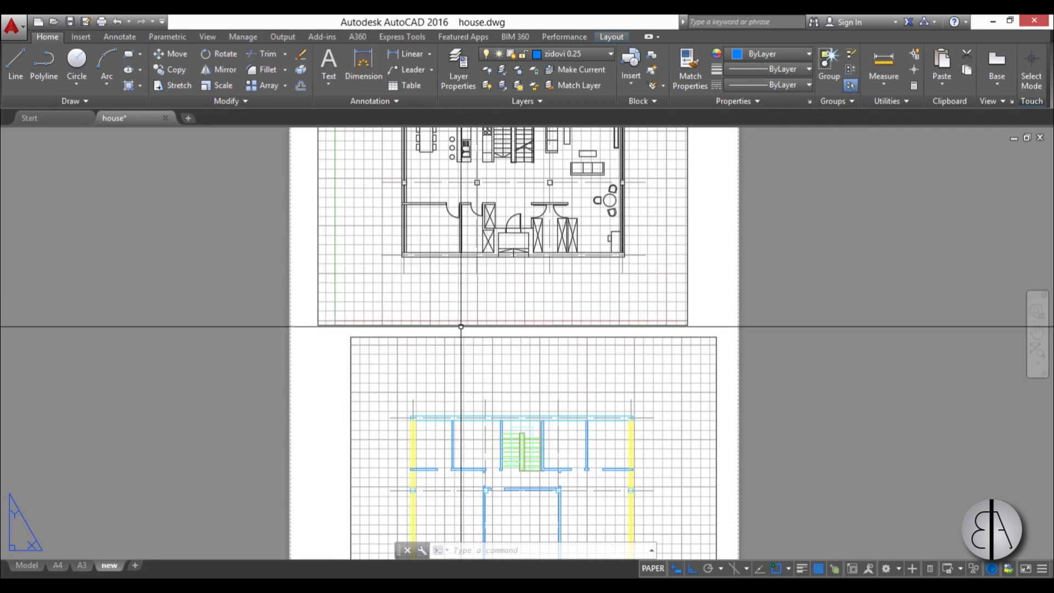
Move both viewport frames onto the defpoints layer, then recheck the upper viewport's layer
click(439, 308)
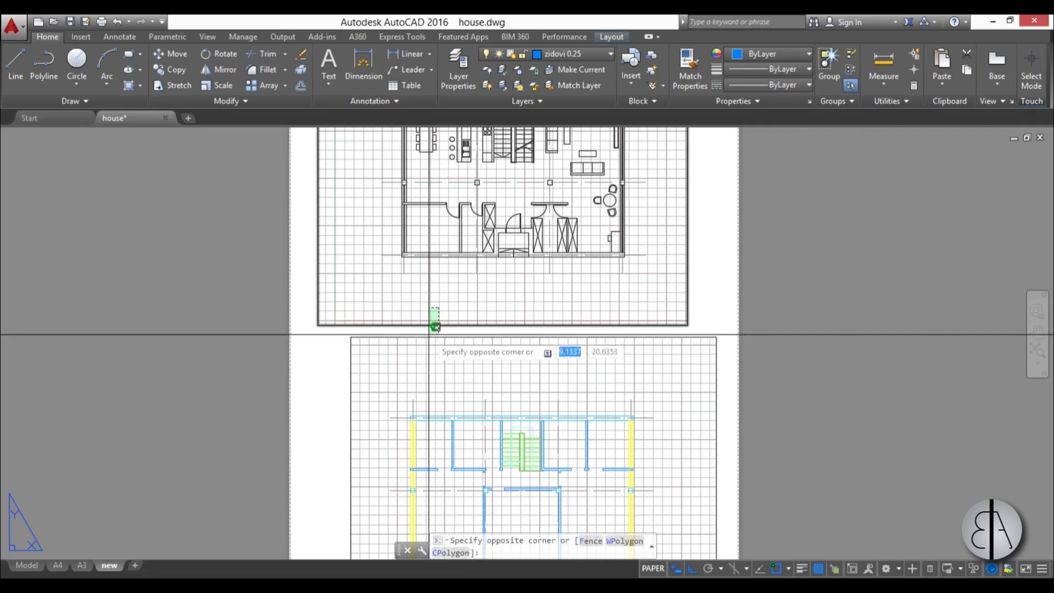
click(427, 356)
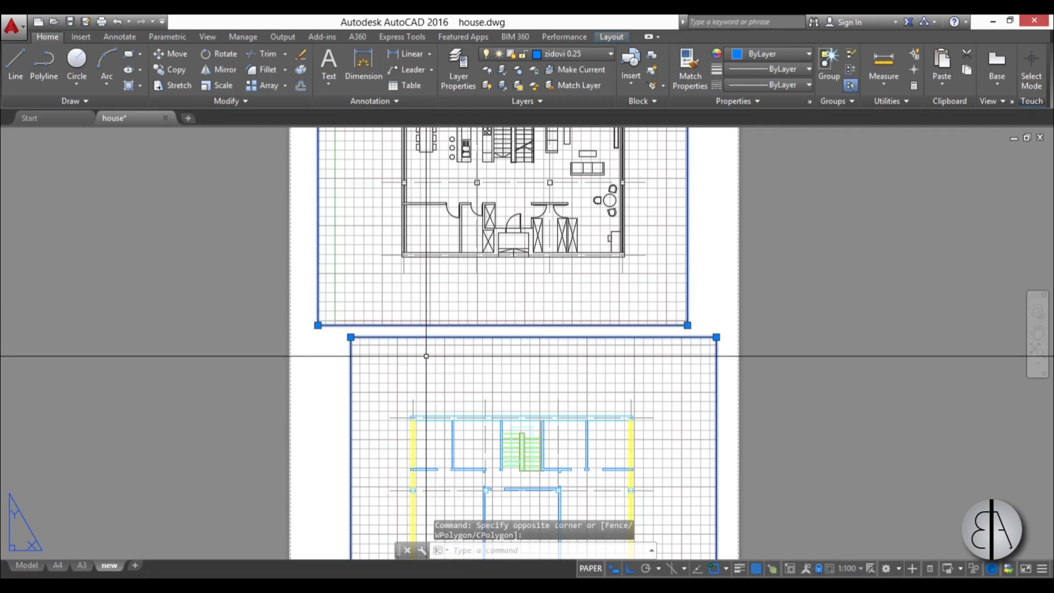
click(570, 55)
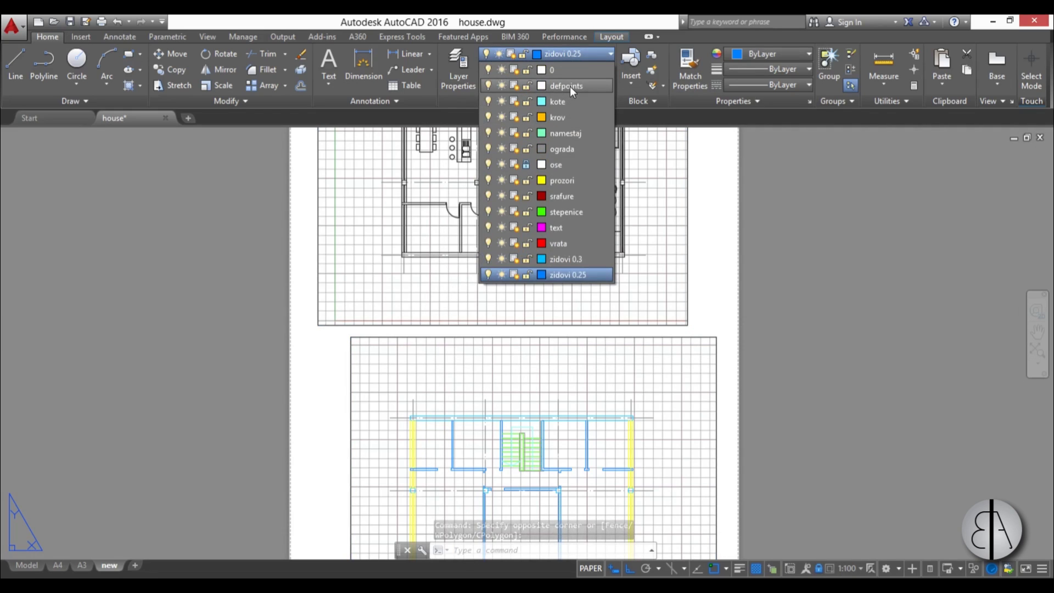
click(569, 86)
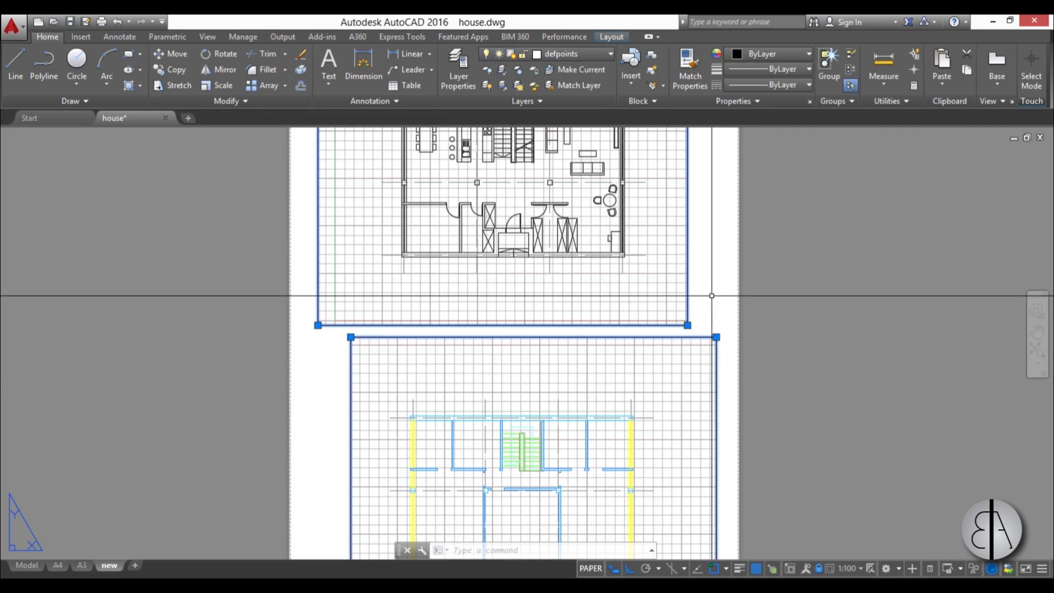
key(Escape)
key(Escape)
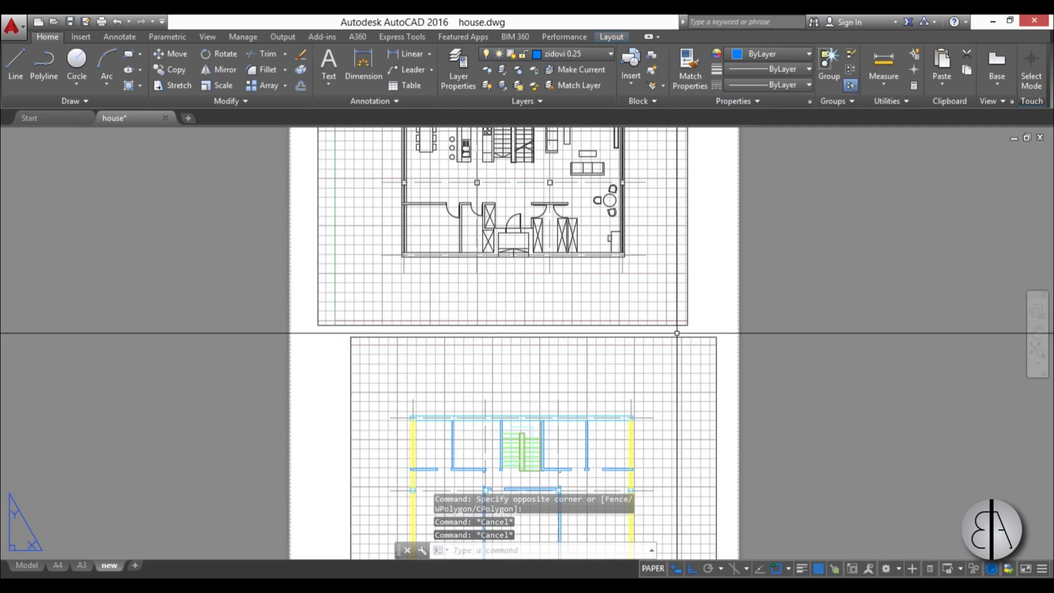
click(686, 325)
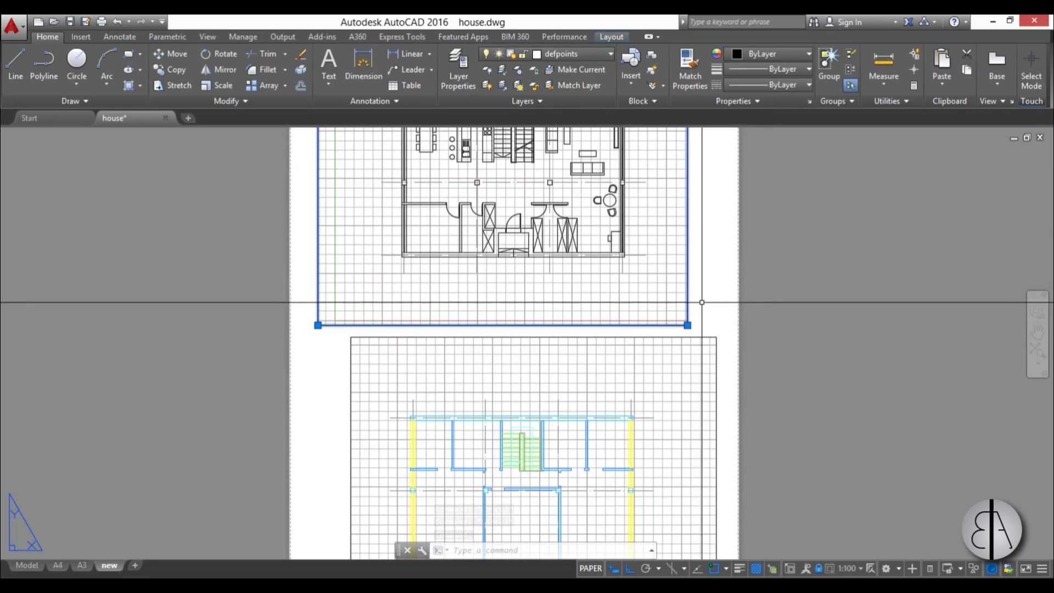
Deselect the viewport, pan the sheet down, and turn on lineweight display
key(Escape)
scroll(705, 311, down, 5)
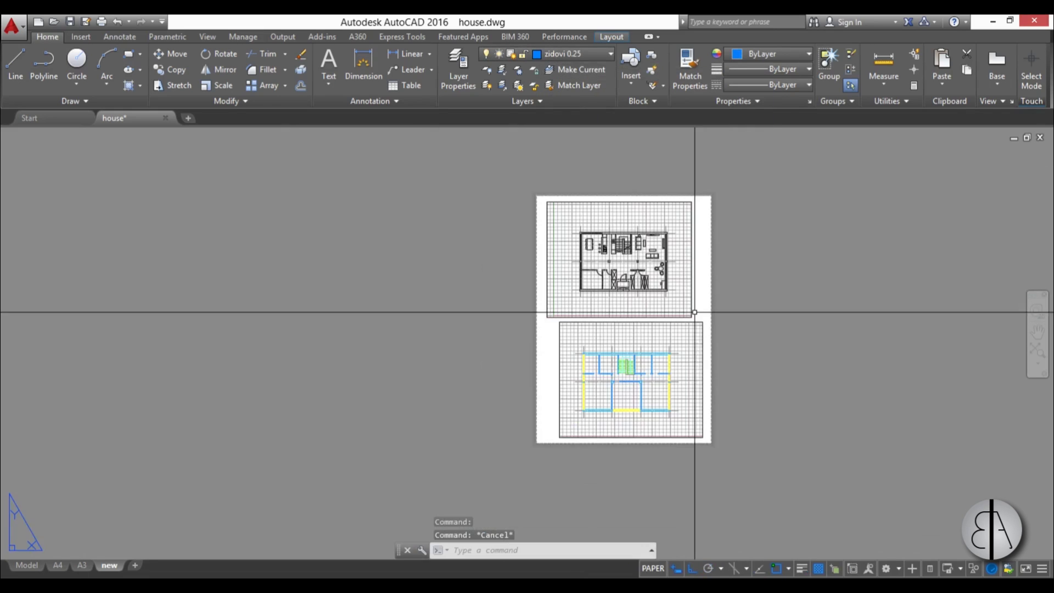
scroll(706, 307, up, 3)
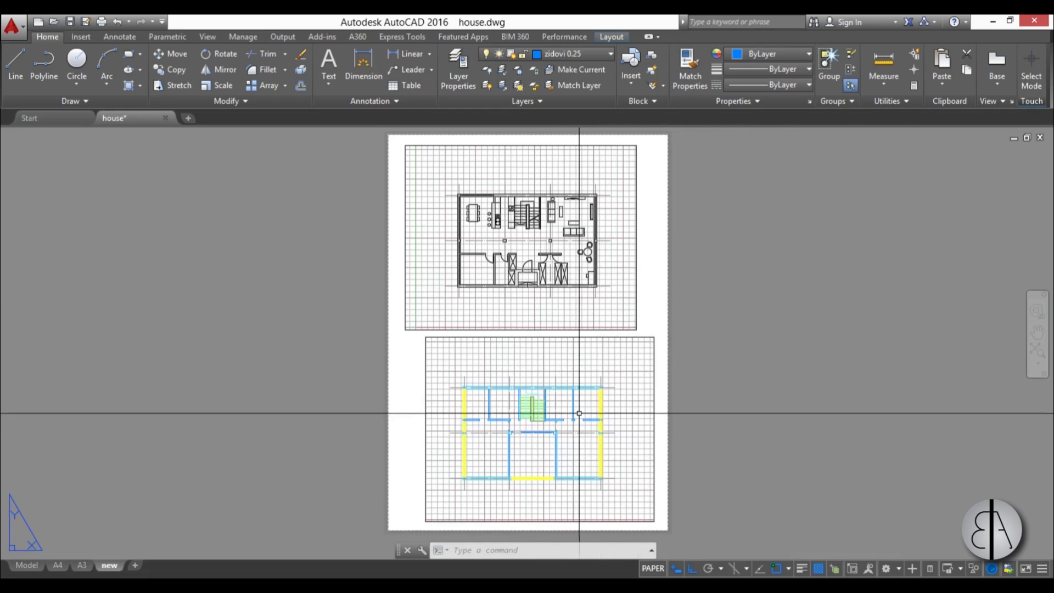
scroll(547, 400, up, 6)
scroll(537, 378, down, 5)
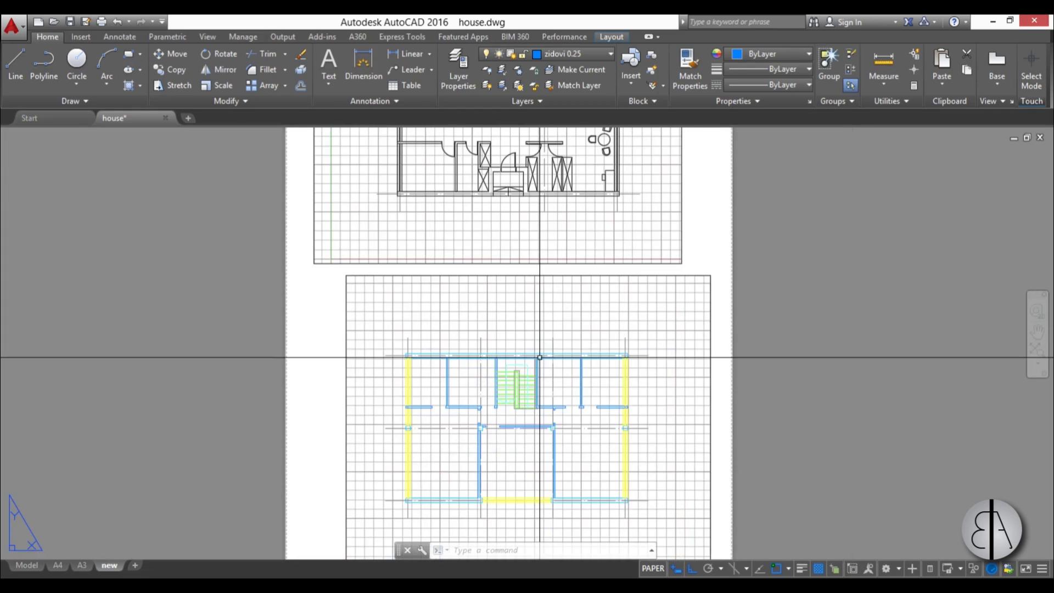
middle_drag(538, 357, 537, 449)
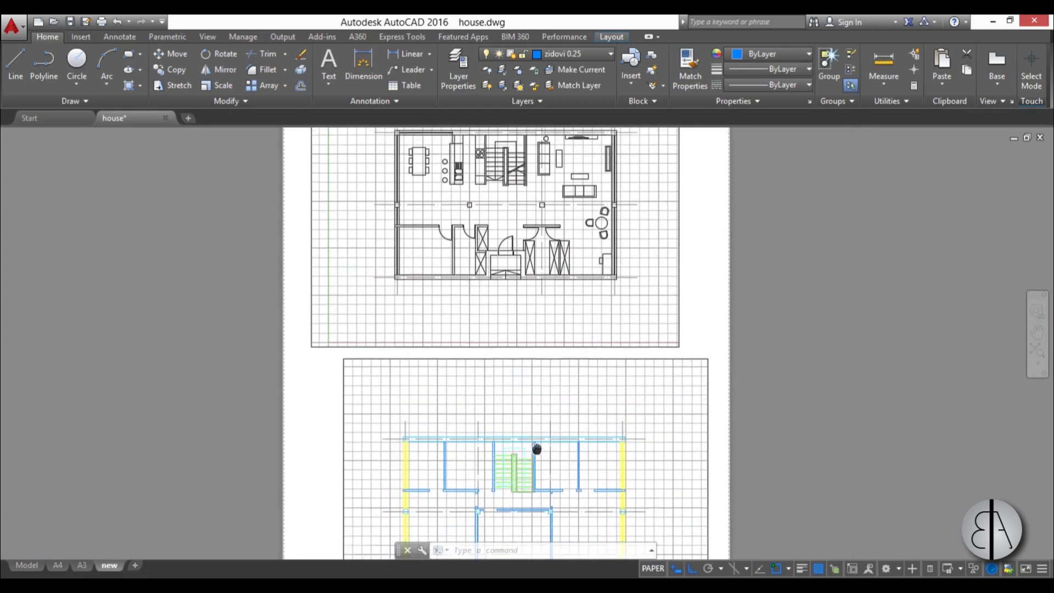
click(801, 568)
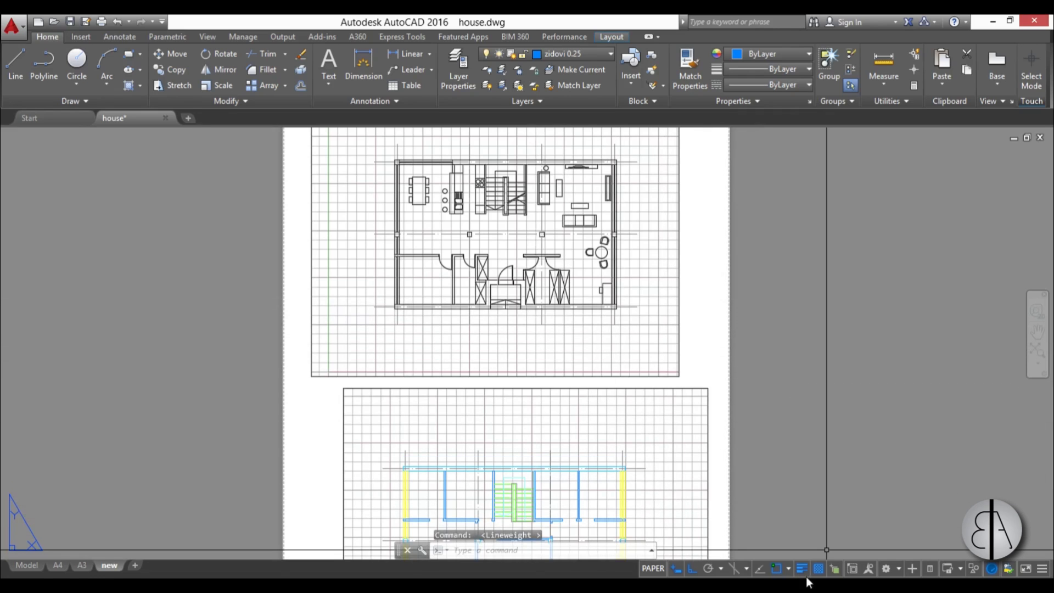
Zoom in to check the heavier wall lines, then open and dismiss the status bar Customization menu
scroll(617, 293, up, 8)
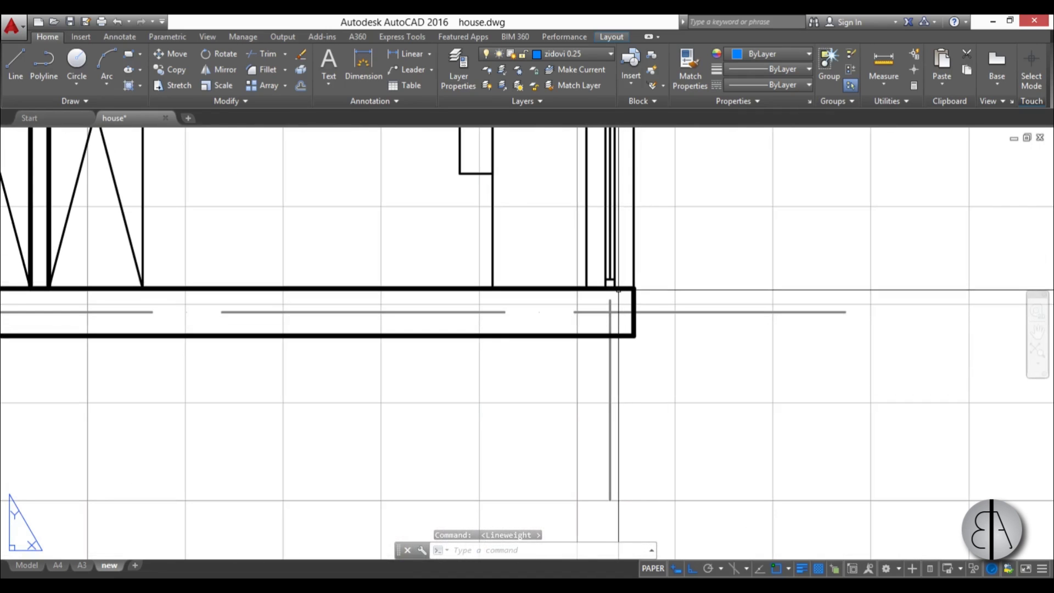
scroll(618, 290, down, 8)
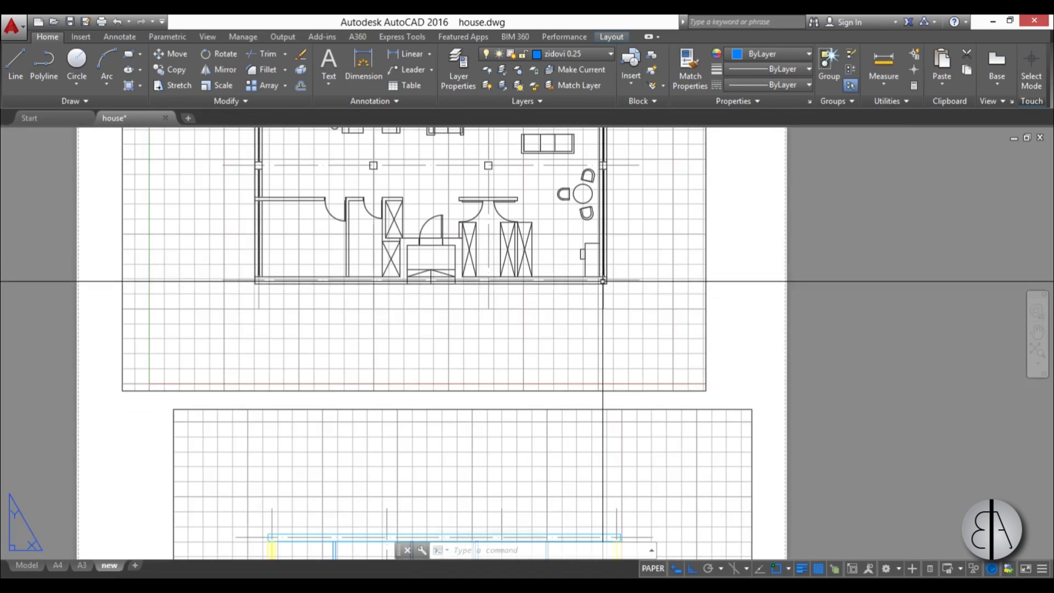
scroll(602, 281, down, 3)
scroll(581, 301, up, 10)
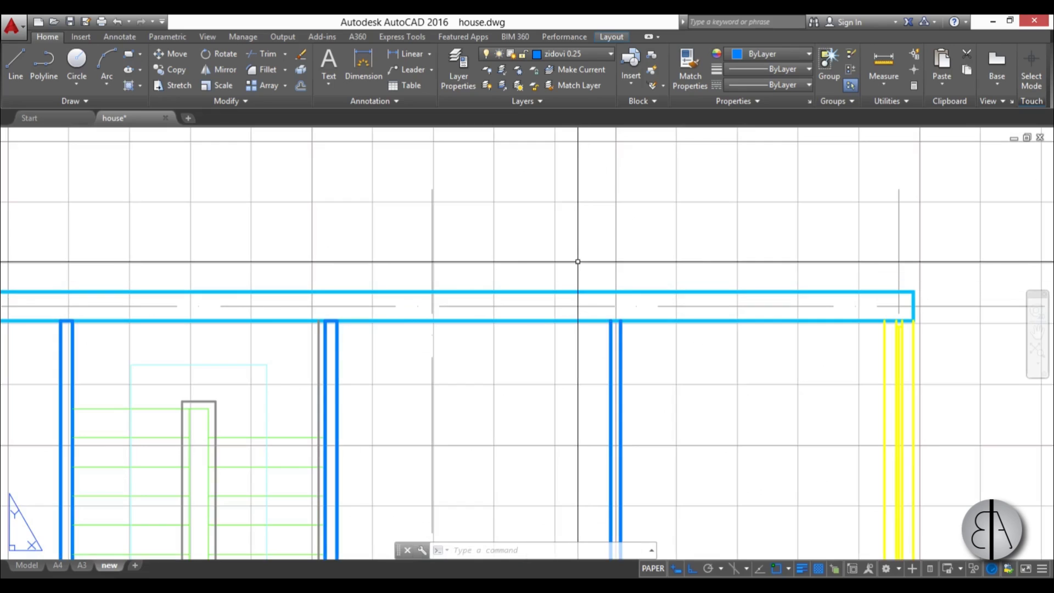
scroll(578, 261, down, 10)
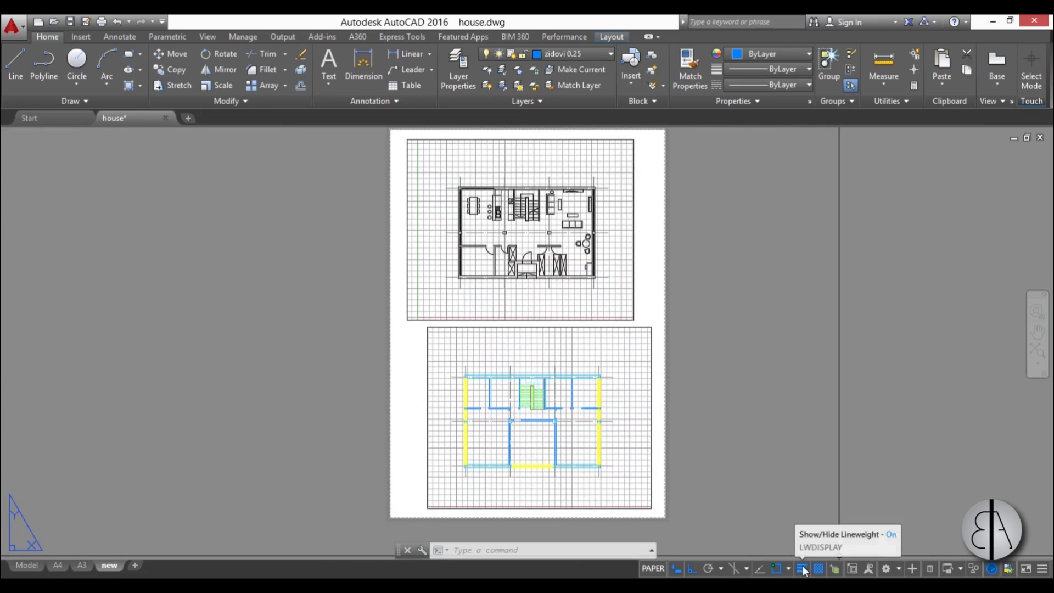
click(1041, 568)
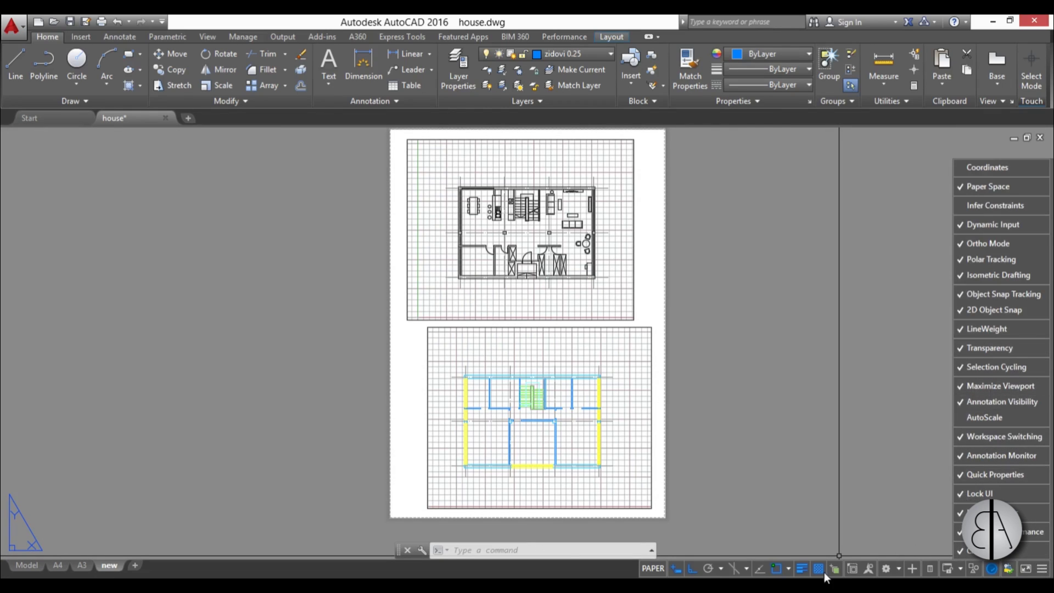
click(684, 451)
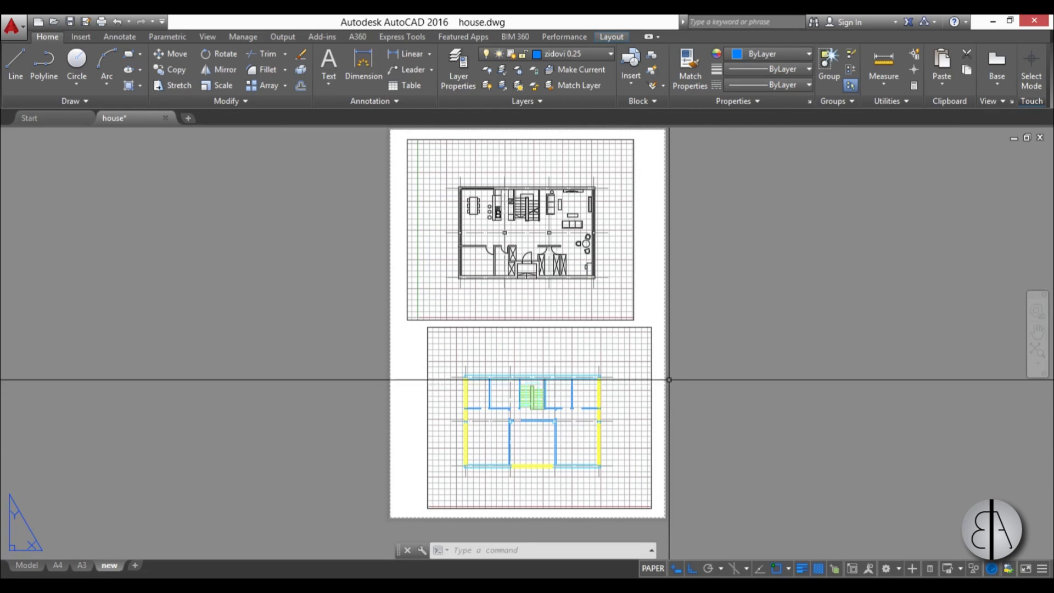
middle_drag(631, 376, 624, 378)
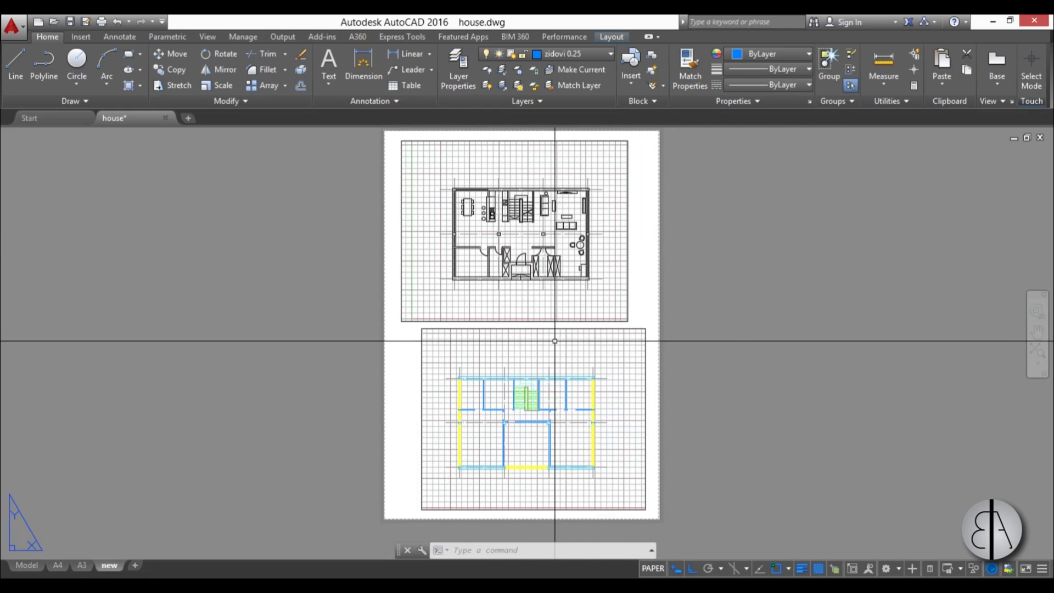
Export the layout to PDF as house.pdf on the Desktop
click(18, 30)
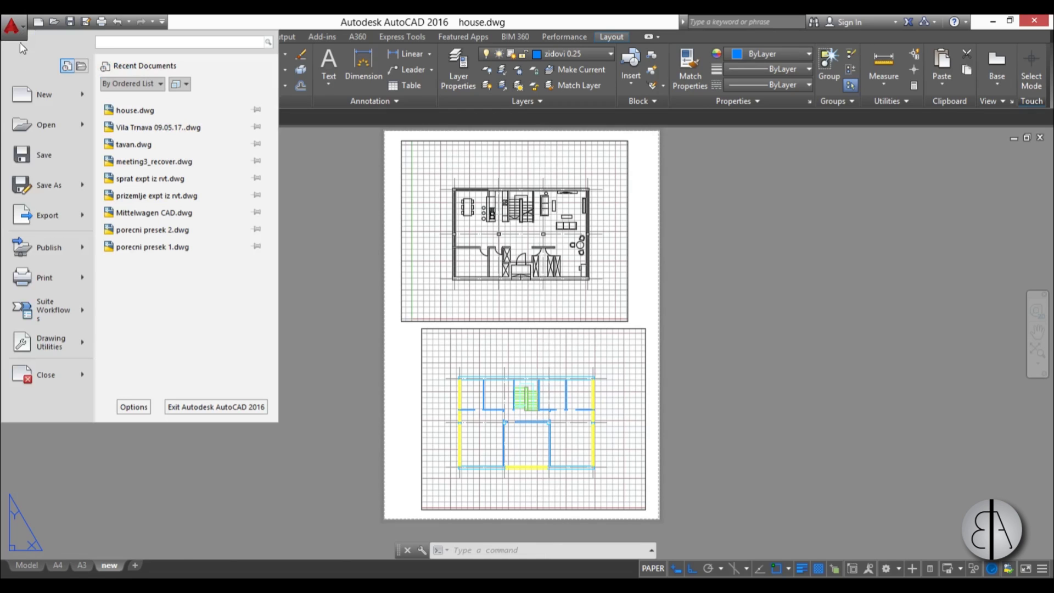
mouse_move(61, 225)
click(150, 214)
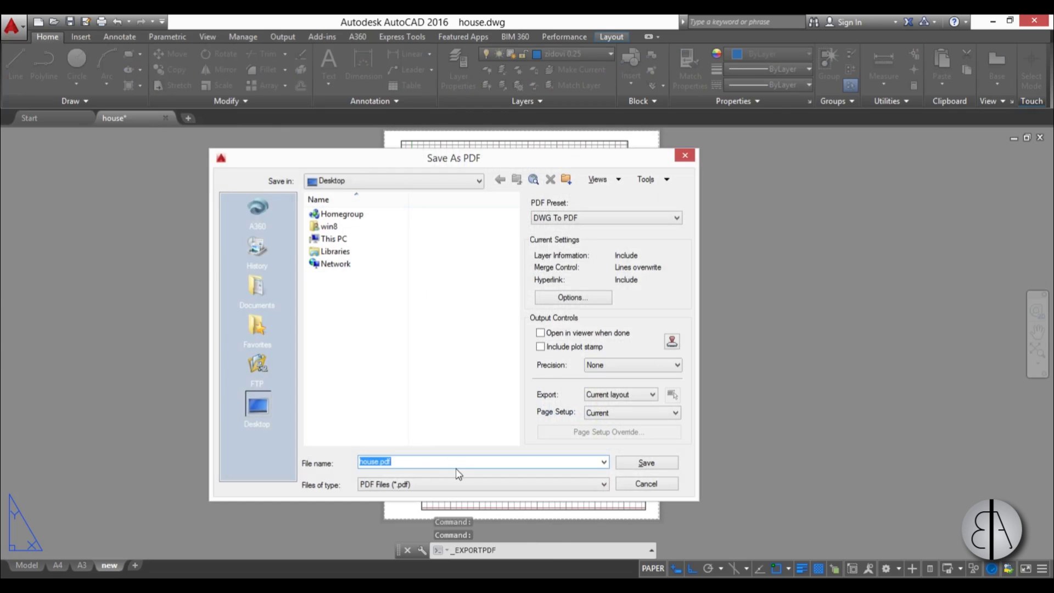
click(672, 465)
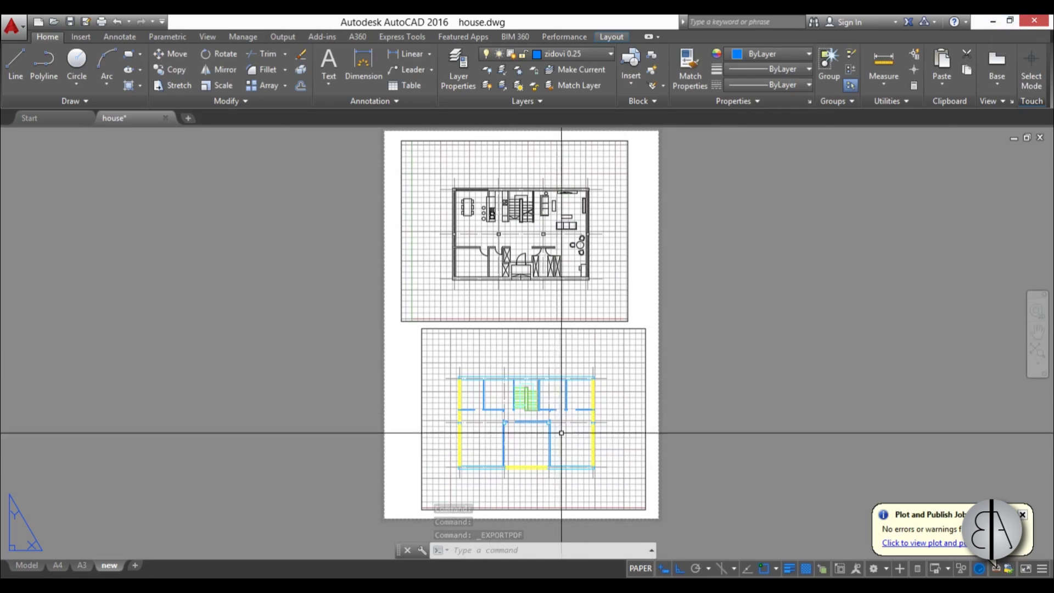
Minimize the AutoCAD window to reveal the Windows desktop
middle_drag(516, 418, 510, 405)
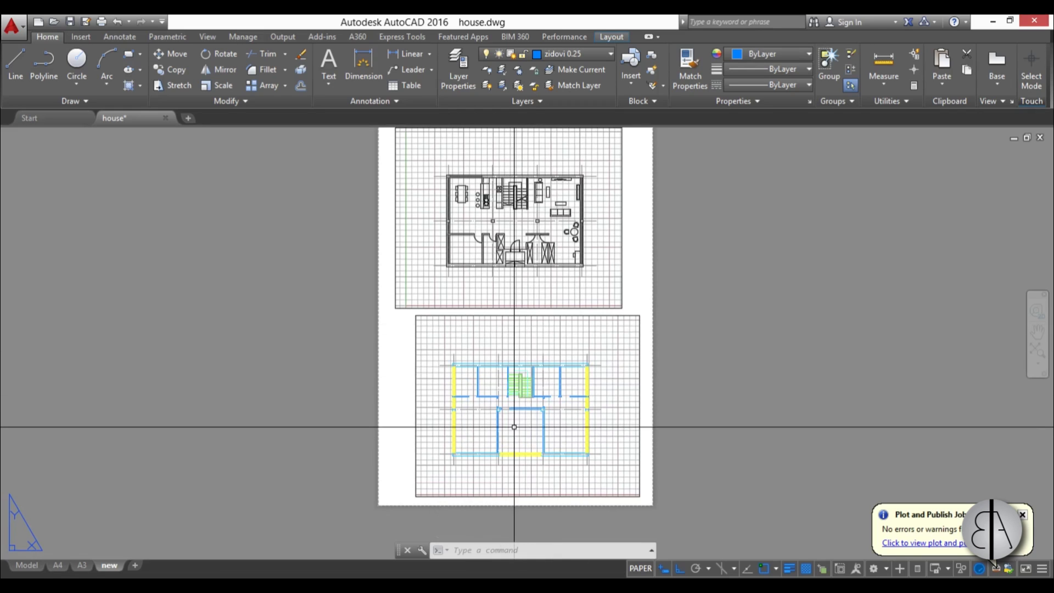
middle_drag(499, 428, 494, 437)
scroll(516, 420, up, 3)
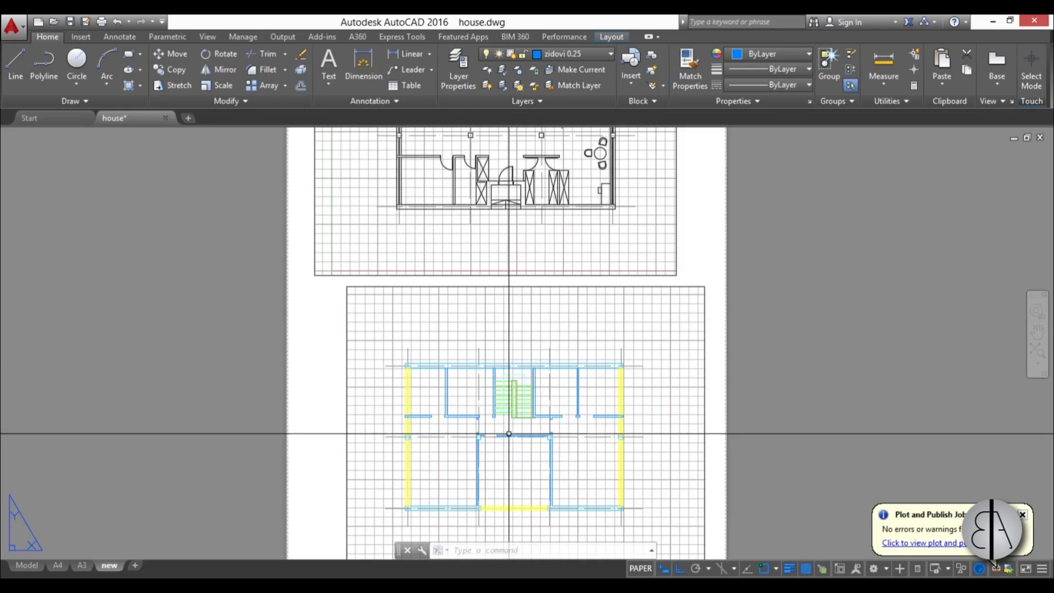
scroll(465, 449, down, 3)
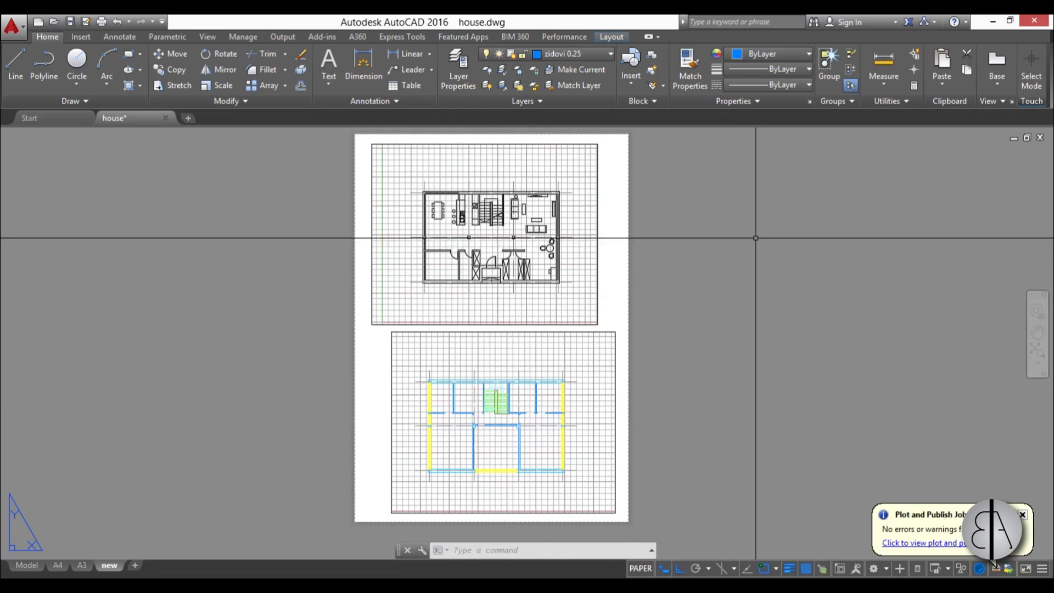
click(1000, 23)
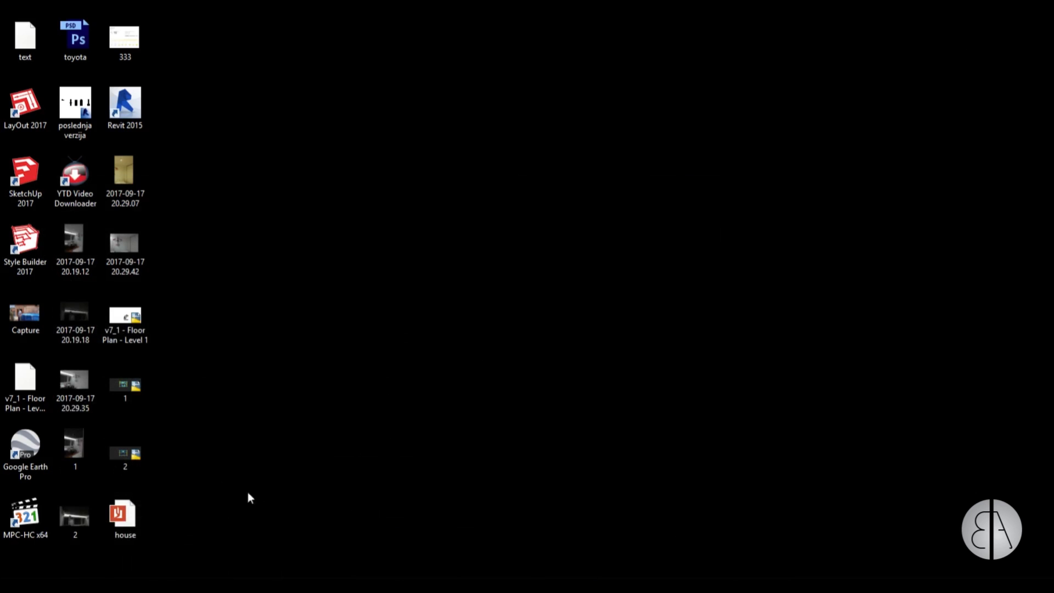
Open the house PDF from the desktop in Windows Reader
double_click(134, 516)
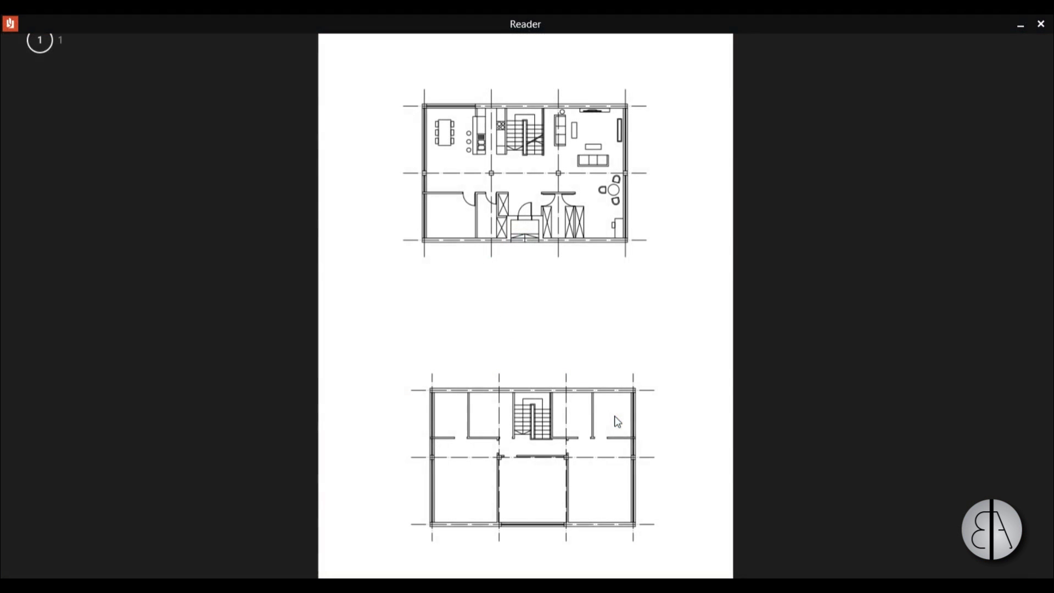